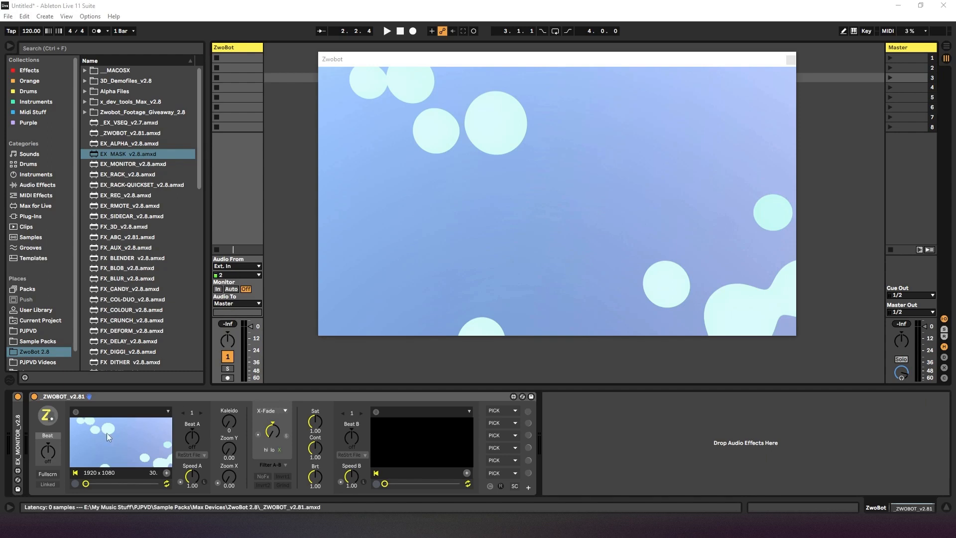
Step: Start playback and add the EX_MASK_v2.8 device after _ZWOBOT_v2.81 in the track's device chain
{"action": "left_click", "coordinate": [387, 31]}
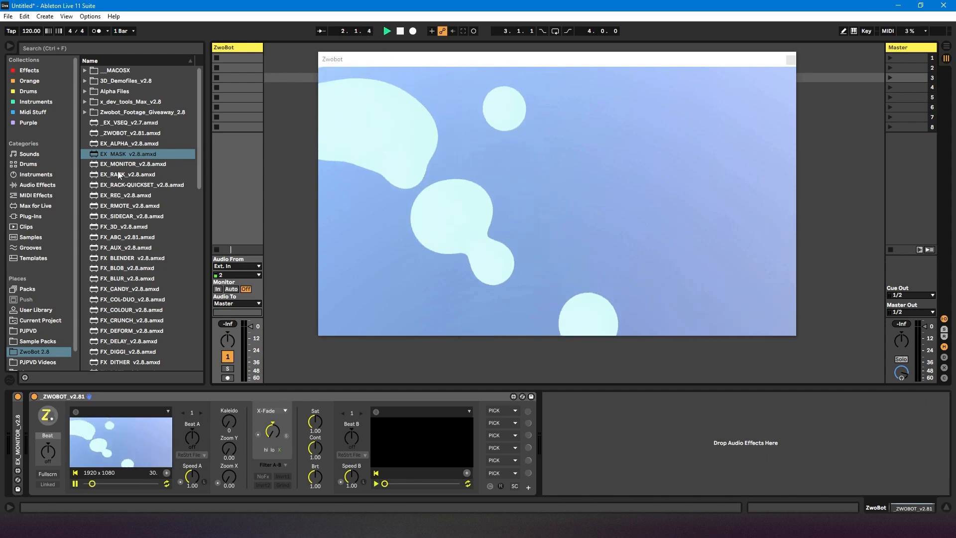
{"action": "left_click_drag", "start_coordinate": [115, 154], "coordinate": [560, 426]}
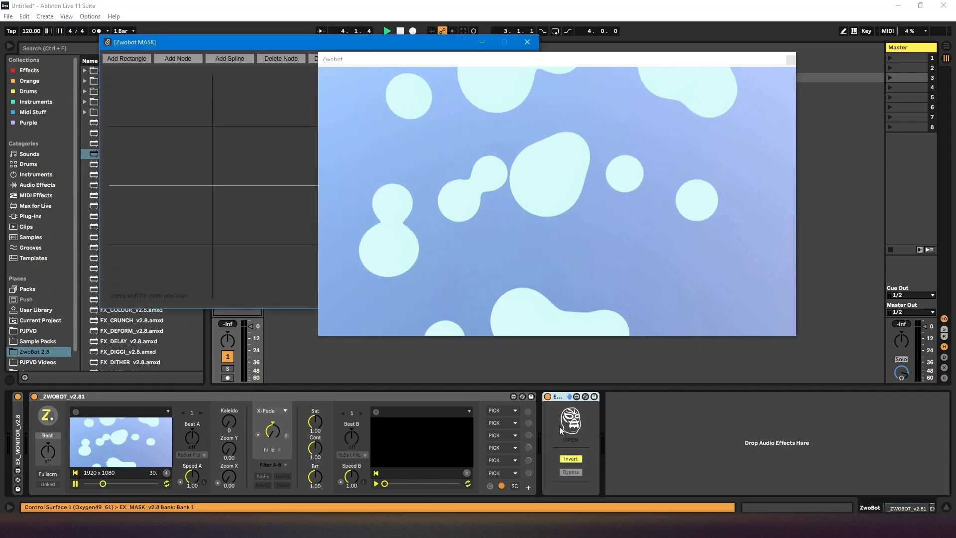
Step: Arrange the mask editor and the Zwobot video output side by side, then close and reopen the mask editor
{"action": "left_click_drag", "start_coordinate": [345, 62], "coordinate": [521, 59]}
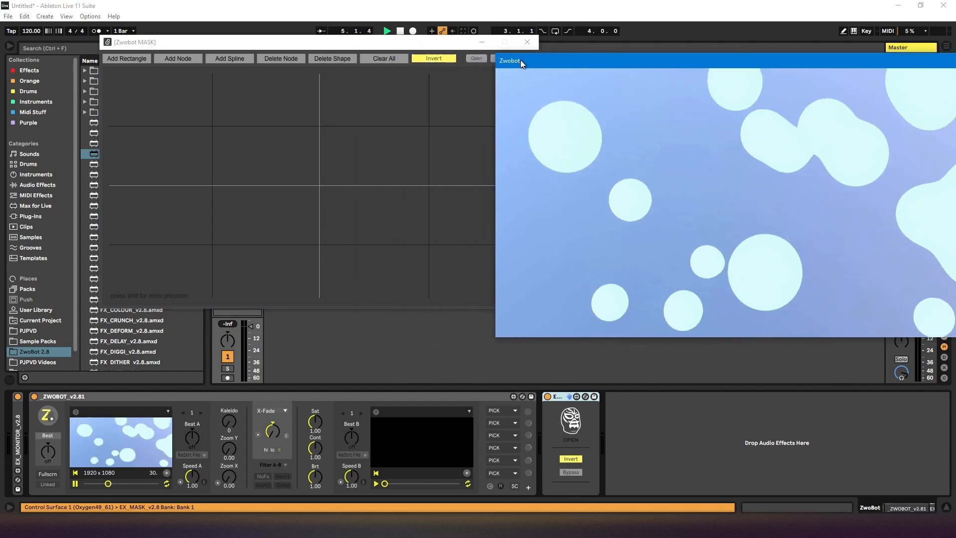
{"action": "left_click_drag", "start_coordinate": [397, 44], "coordinate": [324, 45]}
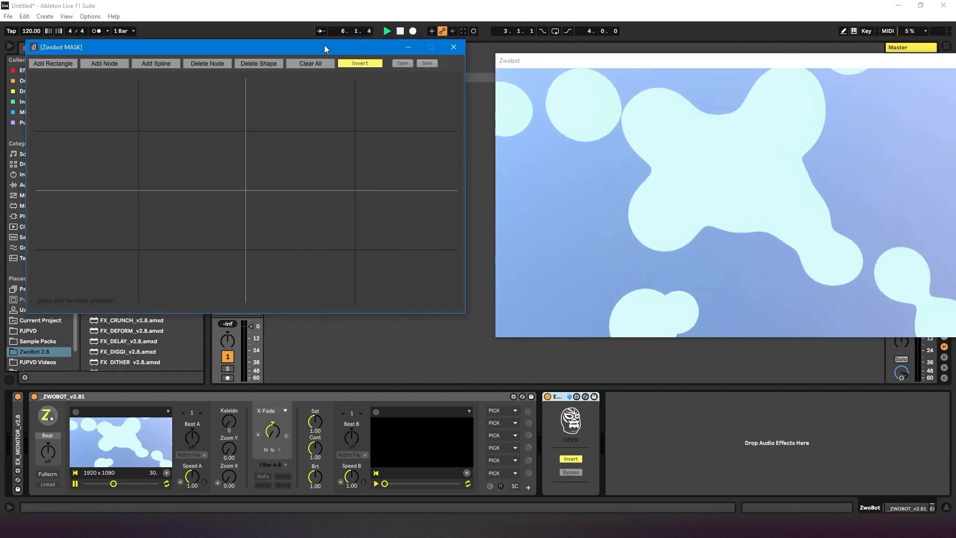
{"action": "left_click_drag", "start_coordinate": [504, 62], "coordinate": [481, 55]}
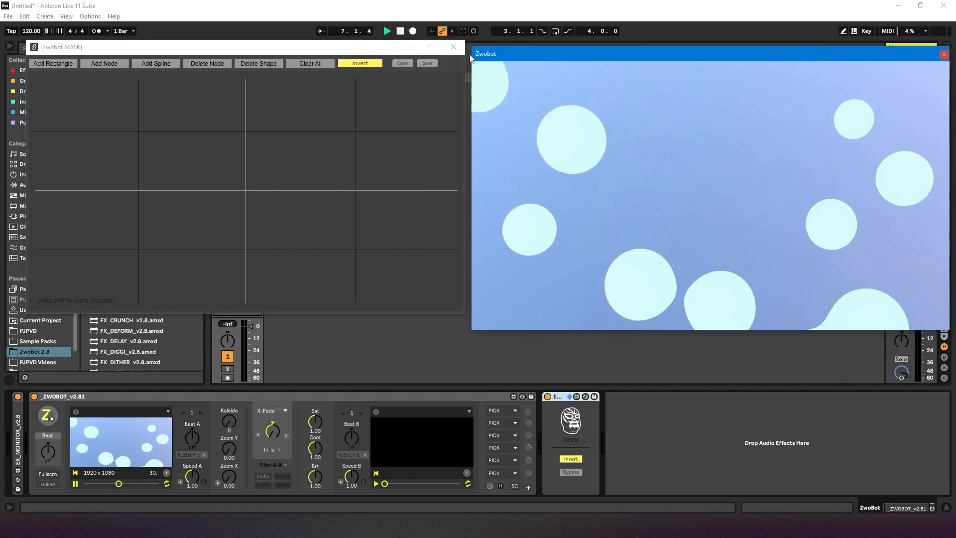
{"action": "left_click", "coordinate": [454, 47]}
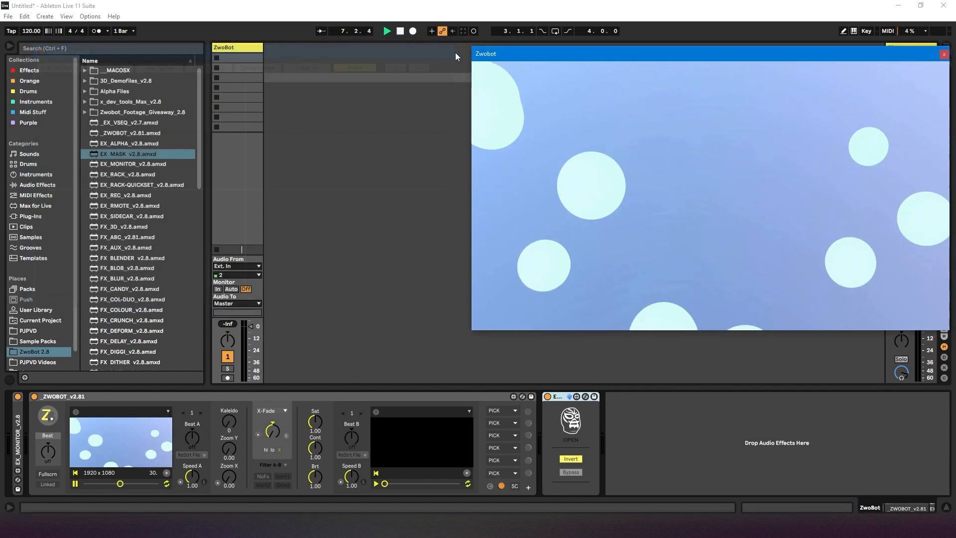
{"action": "left_click", "coordinate": [571, 421]}
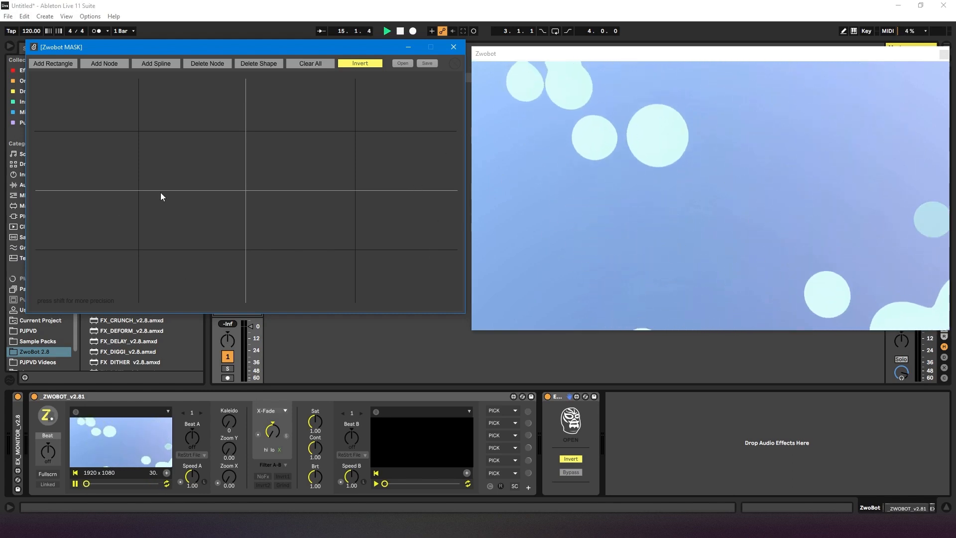
Step: Add a rectangle mask, move it near the canvas's upper-left grid intersection, and select each of its corner nodes
{"action": "left_click", "coordinate": [49, 63]}
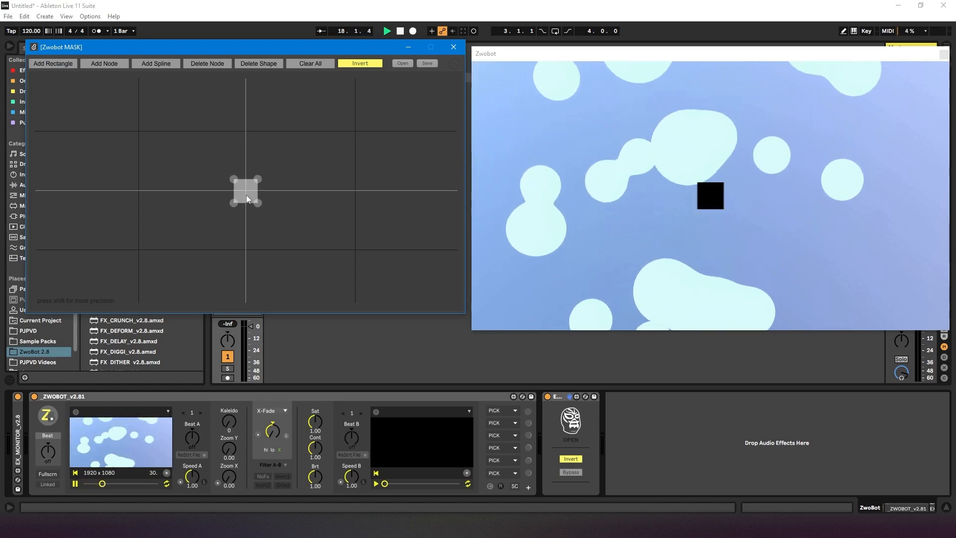
{"action": "left_click_drag", "start_coordinate": [246, 195], "coordinate": [138, 132]}
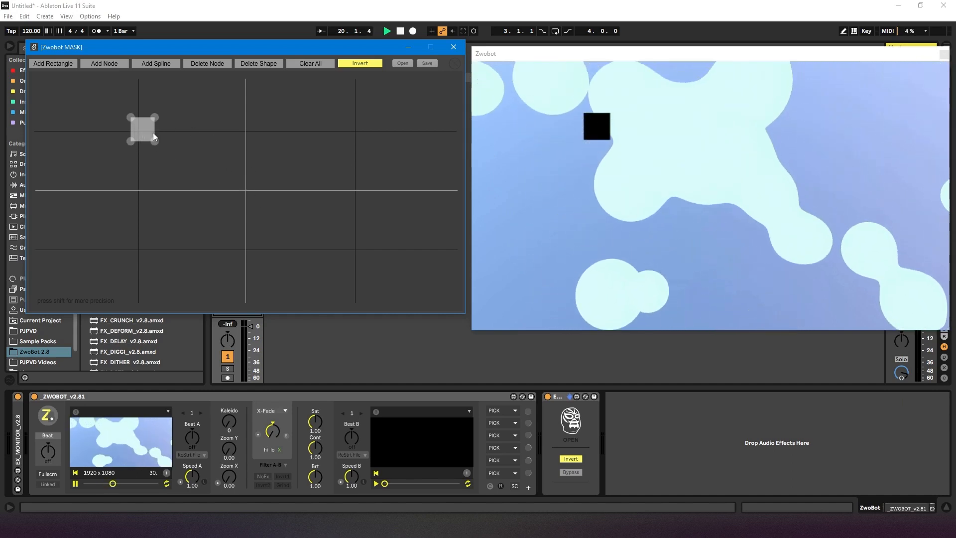
{"action": "left_click_drag", "start_coordinate": [154, 132], "coordinate": [167, 153]}
{"action": "left_click", "coordinate": [167, 153]}
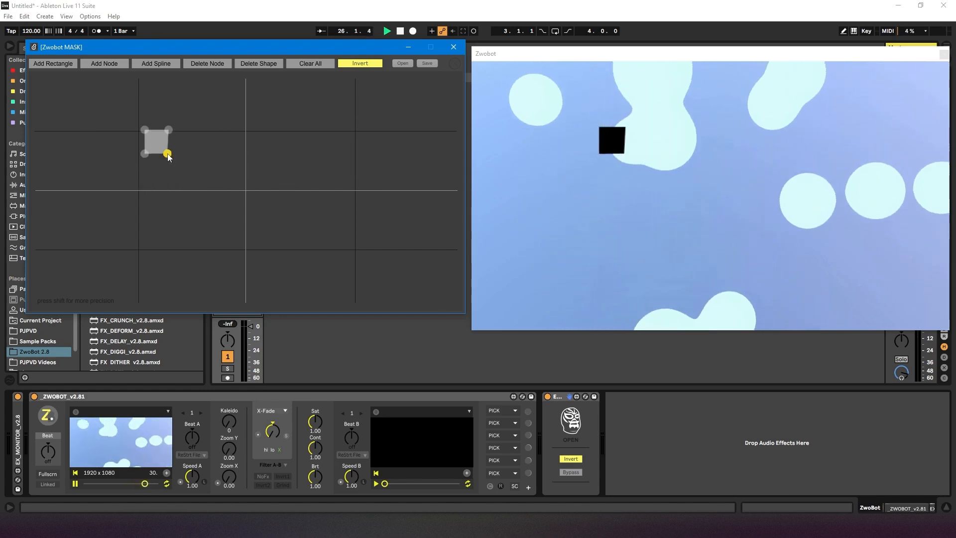
{"action": "left_click", "coordinate": [146, 155]}
{"action": "left_click", "coordinate": [144, 131]}
{"action": "left_click", "coordinate": [168, 130]}
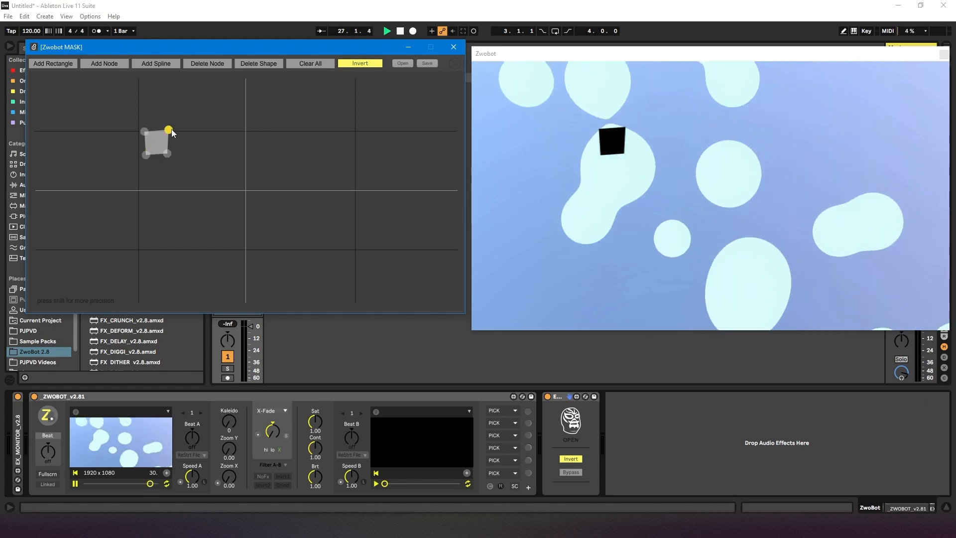
Step: Reshape the rectangle by its corner nodes into a tall, slanted quadrilateral in the canvas's upper-left area
{"action": "left_click_drag", "start_coordinate": [167, 152], "coordinate": [285, 235]}
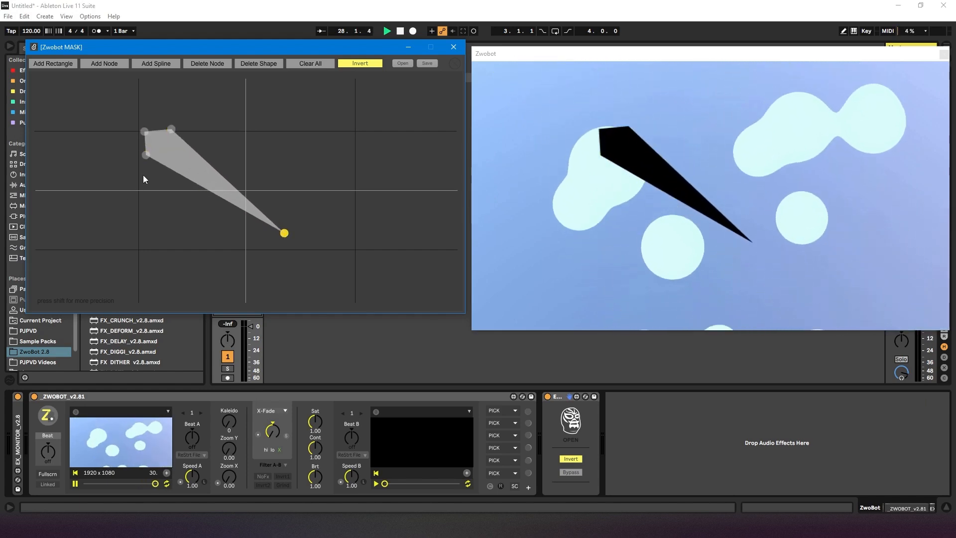
{"action": "left_click_drag", "start_coordinate": [144, 155], "coordinate": [155, 247]}
{"action": "left_click", "coordinate": [145, 132]}
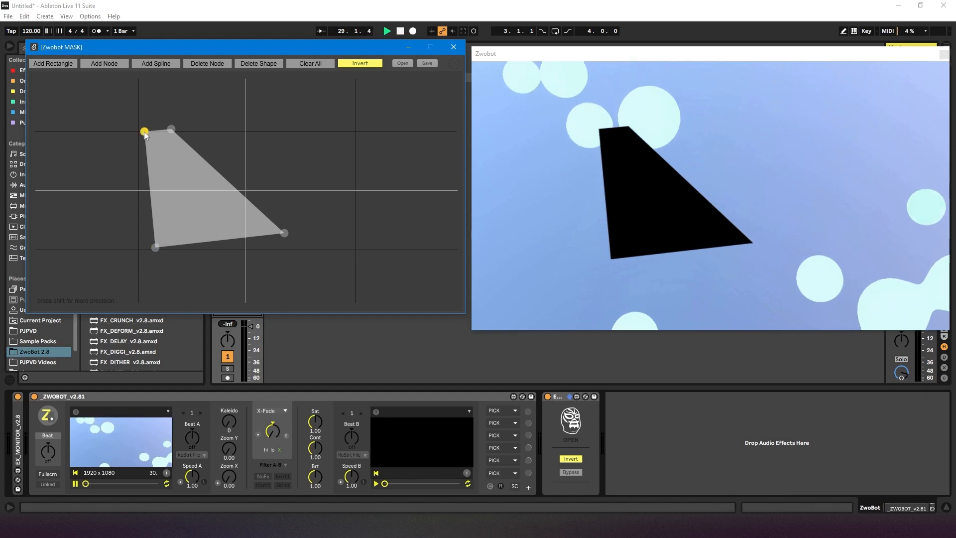
{"action": "left_click_drag", "start_coordinate": [144, 132], "coordinate": [79, 113]}
{"action": "left_click_drag", "start_coordinate": [171, 129], "coordinate": [244, 118]}
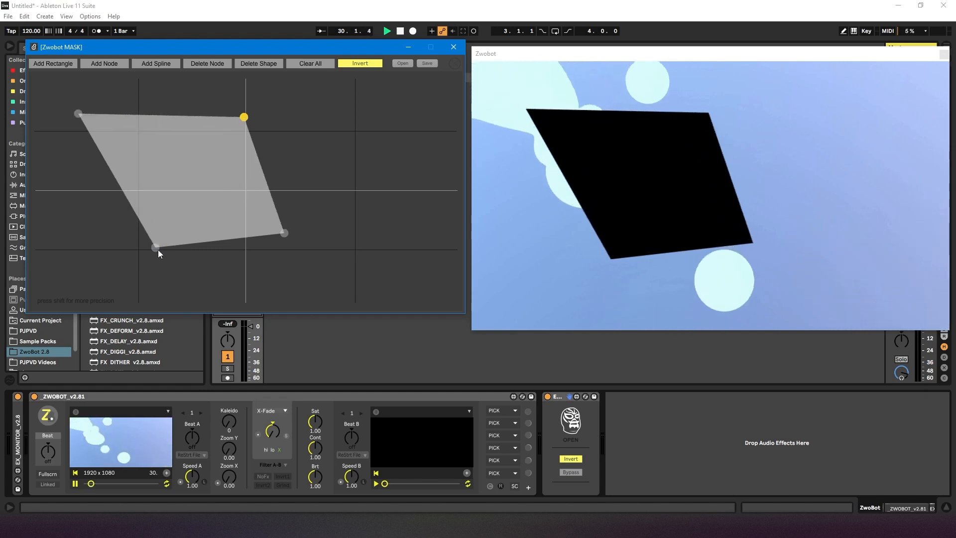
{"action": "left_click_drag", "start_coordinate": [156, 247], "coordinate": [83, 197]}
{"action": "left_click_drag", "start_coordinate": [284, 232], "coordinate": [150, 205]}
{"action": "left_click_drag", "start_coordinate": [244, 118], "coordinate": [121, 108]}
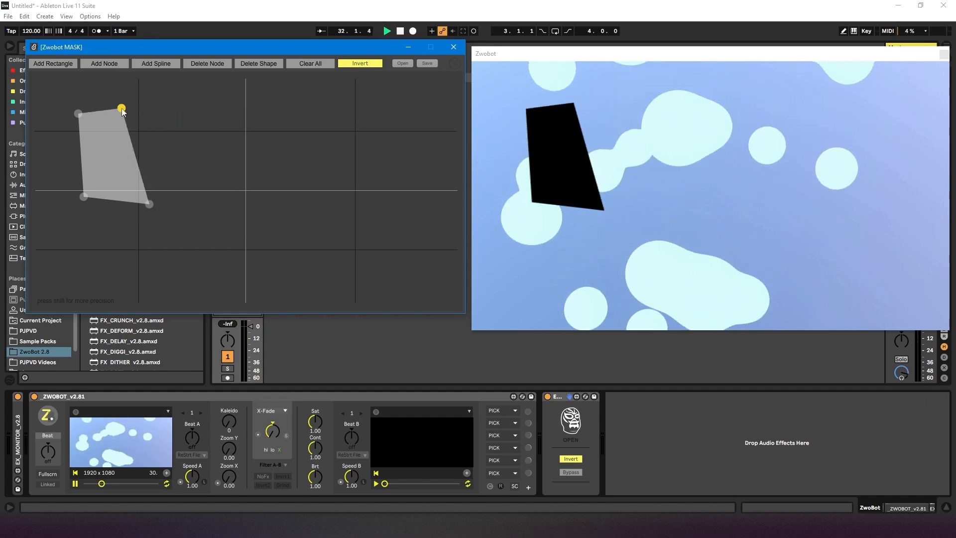
Step: Add a second rectangle mask and stretch it into a large slanted quadrilateral across the right half of the canvas
{"action": "left_click", "coordinate": [50, 61]}
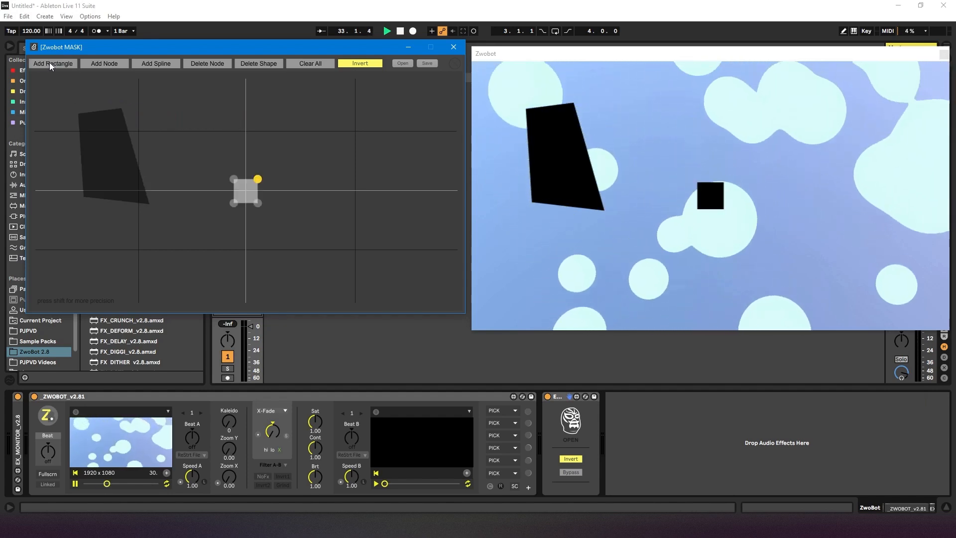
{"action": "left_click_drag", "start_coordinate": [242, 193], "coordinate": [373, 255]}
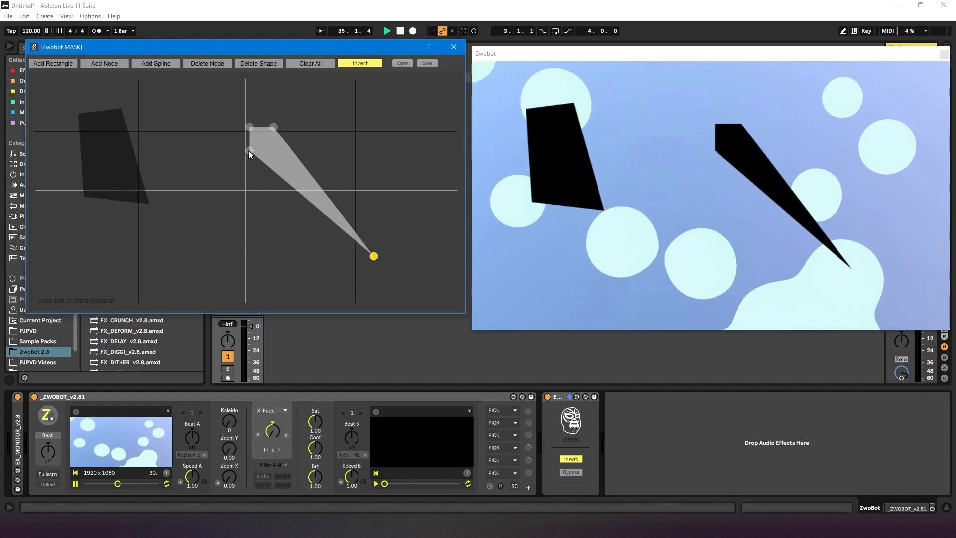
{"action": "left_click_drag", "start_coordinate": [250, 150], "coordinate": [254, 271]}
{"action": "left_click_drag", "start_coordinate": [247, 125], "coordinate": [189, 106]}
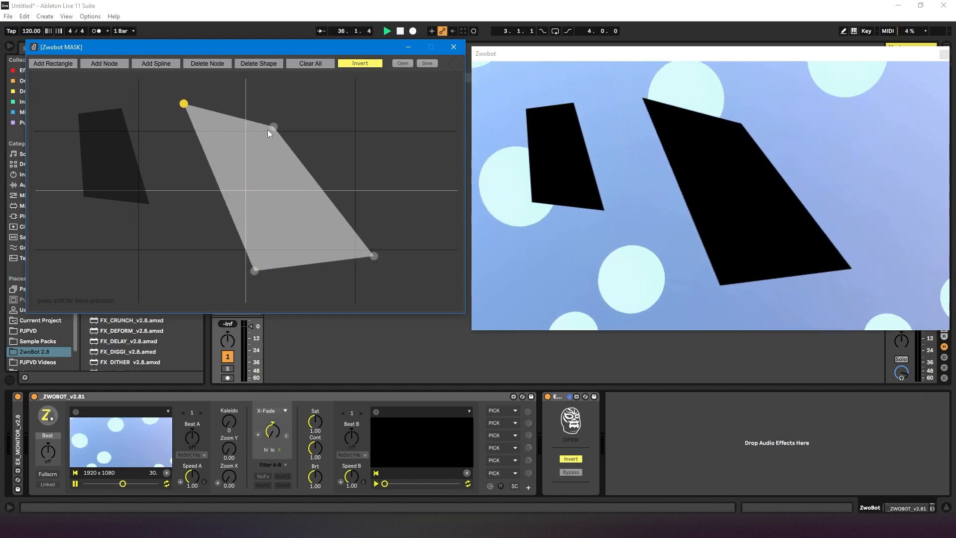
{"action": "left_click_drag", "start_coordinate": [273, 127], "coordinate": [331, 107]}
{"action": "left_click_drag", "start_coordinate": [286, 178], "coordinate": [330, 183]}
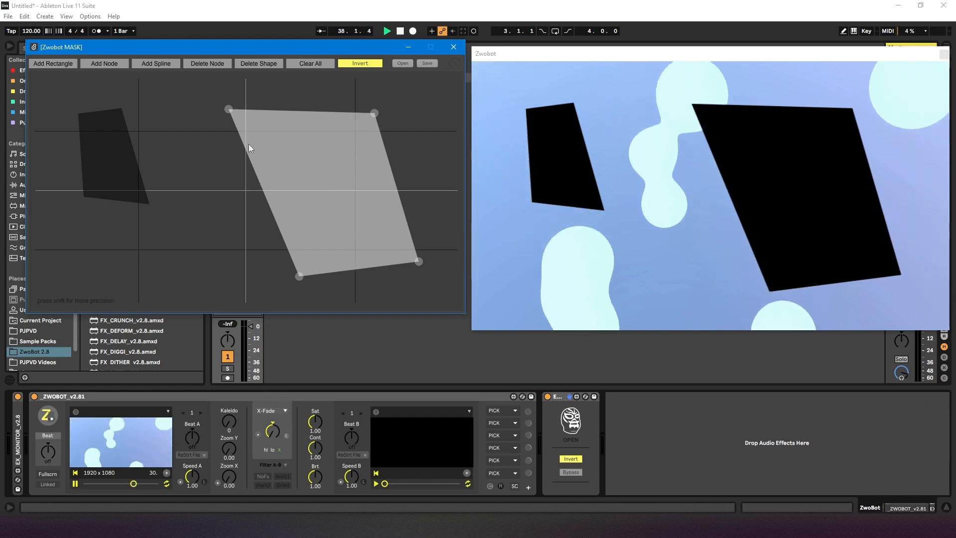
Step: Add a node to the large mask's top edge, pull it up into a peak, and deselect the shape
{"action": "left_click", "coordinate": [229, 110]}
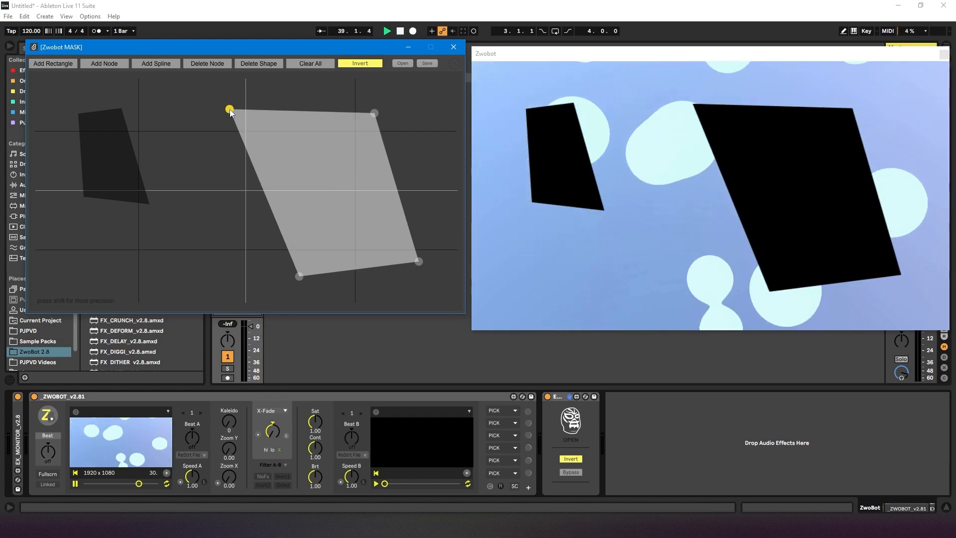
{"action": "left_click", "coordinate": [104, 64]}
{"action": "left_click_drag", "start_coordinate": [302, 111], "coordinate": [294, 88]}
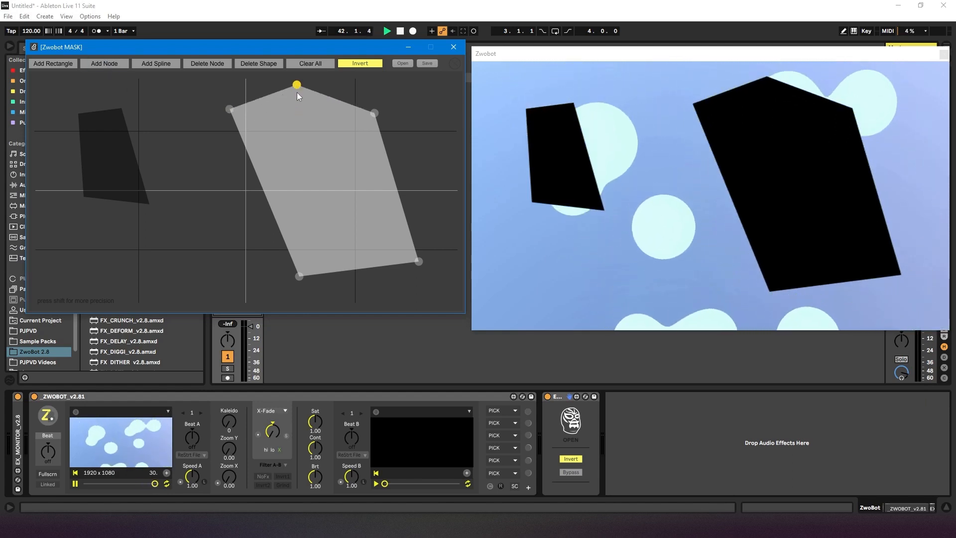
{"action": "left_click", "coordinate": [217, 151]}
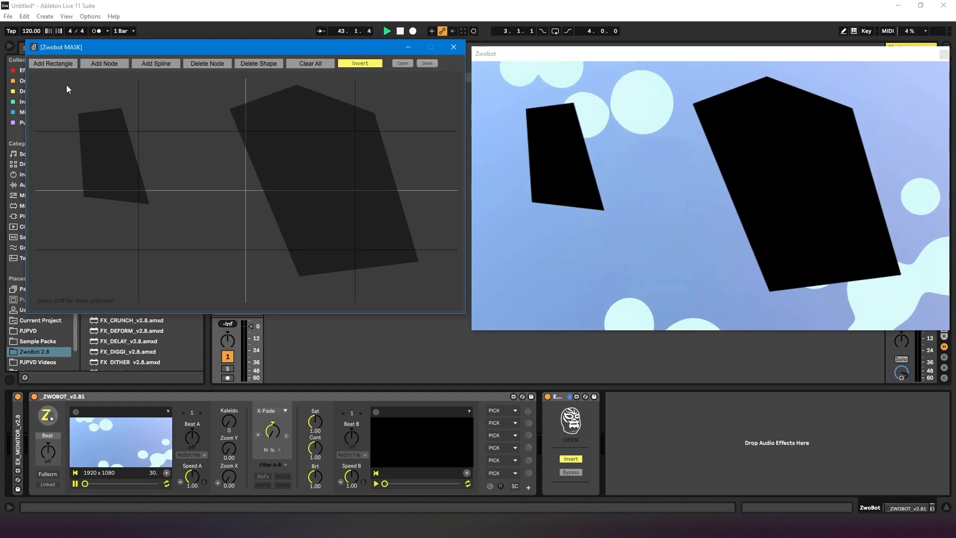
Step: Select the smaller mask, adjust its right-hand corners, and add nodes pulled outward from its top and bottom edges
{"action": "left_click", "coordinate": [115, 141]}
{"action": "left_click_drag", "start_coordinate": [82, 112], "coordinate": [147, 101]}
{"action": "left_click", "coordinate": [101, 109]}
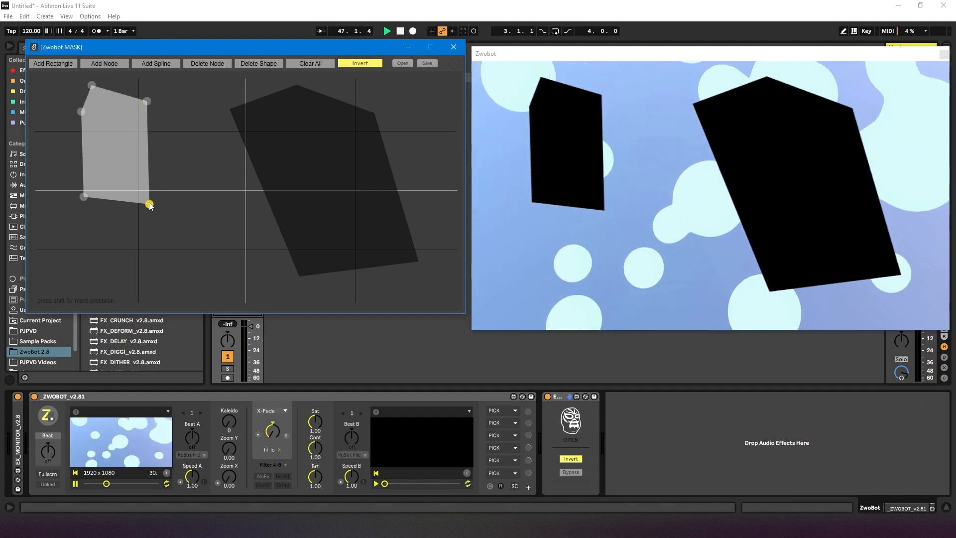
{"action": "left_click_drag", "start_coordinate": [149, 204], "coordinate": [166, 199]}
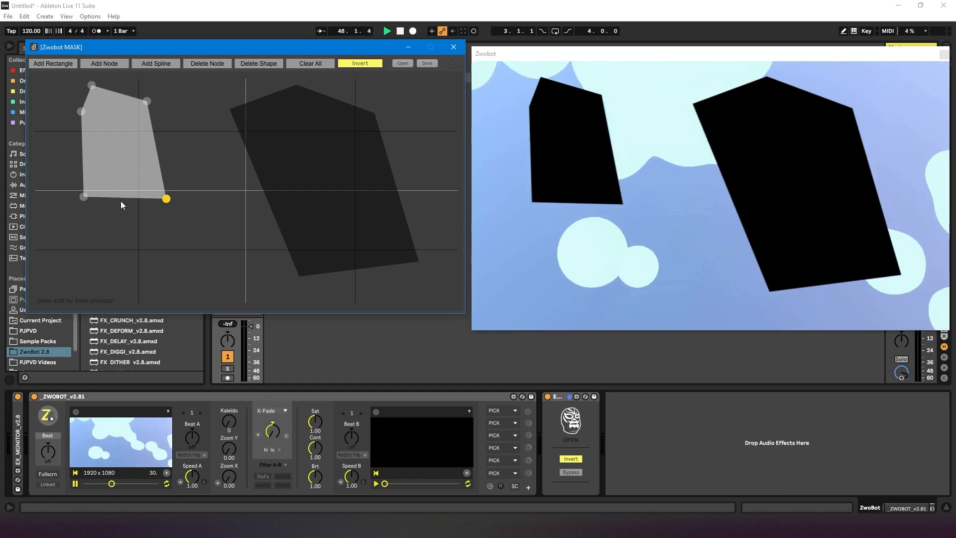
{"action": "left_click_drag", "start_coordinate": [167, 200], "coordinate": [131, 215]}
{"action": "left_click", "coordinate": [114, 65]}
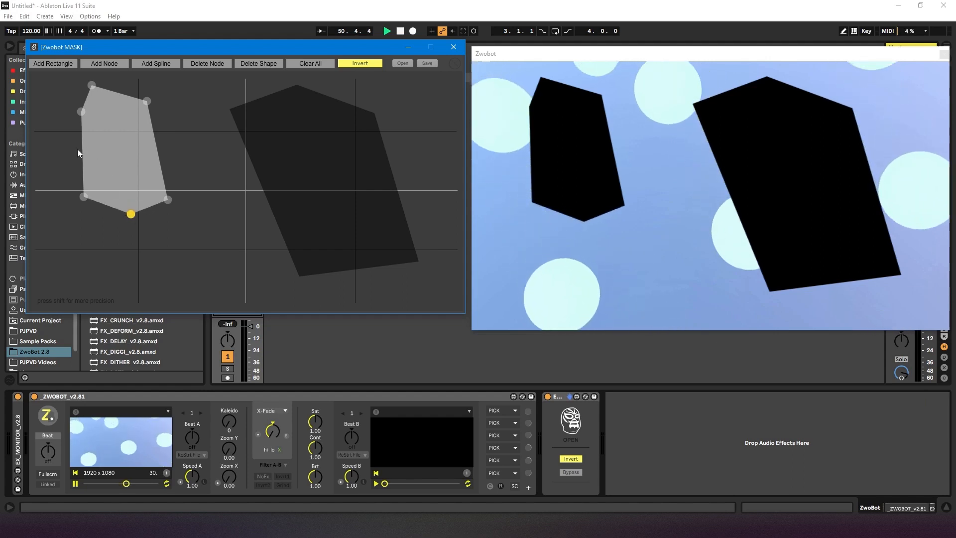
Step: Add a node pulled outward from the smaller mask's left edge, and move its two lowest nodes farther down
{"action": "left_click", "coordinate": [83, 197]}
{"action": "left_click", "coordinate": [115, 64]}
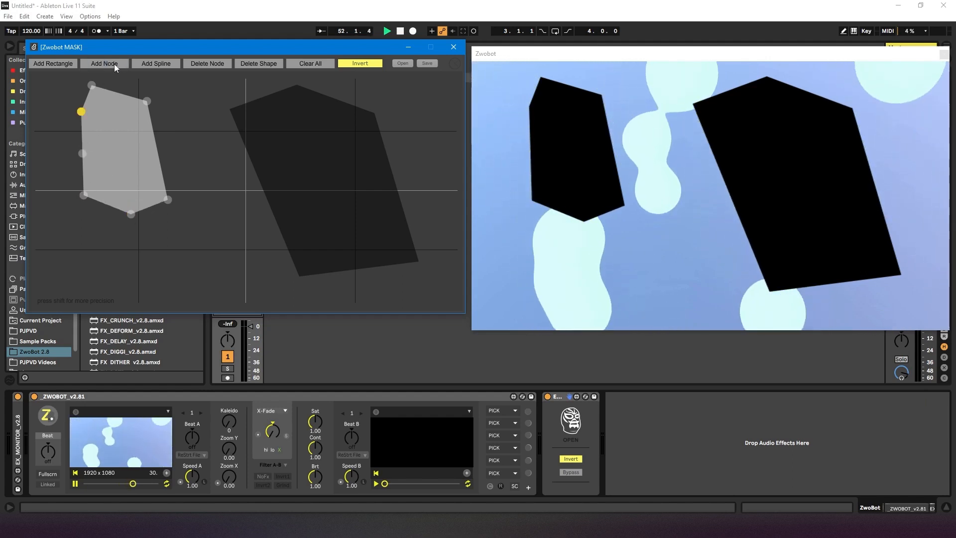
{"action": "left_click_drag", "start_coordinate": [84, 154], "coordinate": [53, 153]}
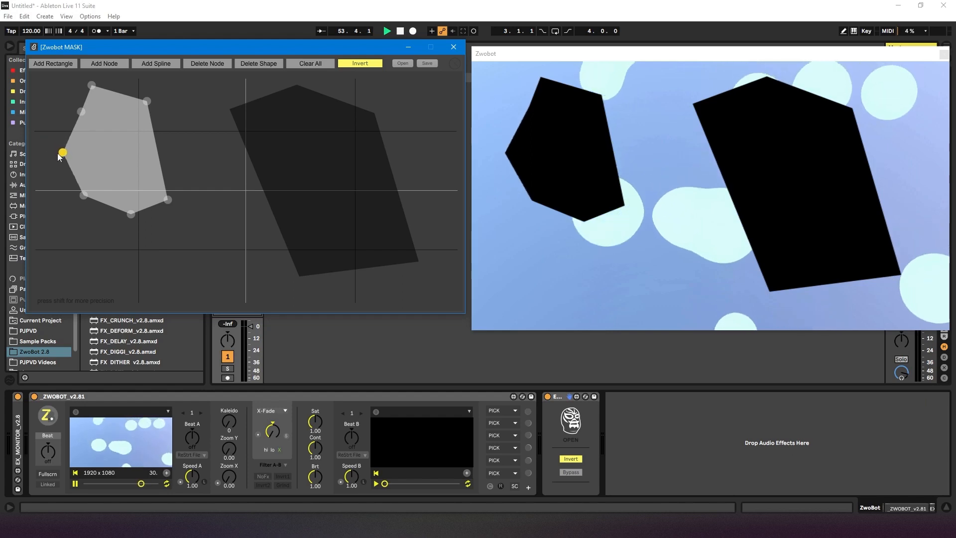
{"action": "left_click", "coordinate": [83, 196]}
{"action": "left_click_drag", "start_coordinate": [84, 197], "coordinate": [60, 231]}
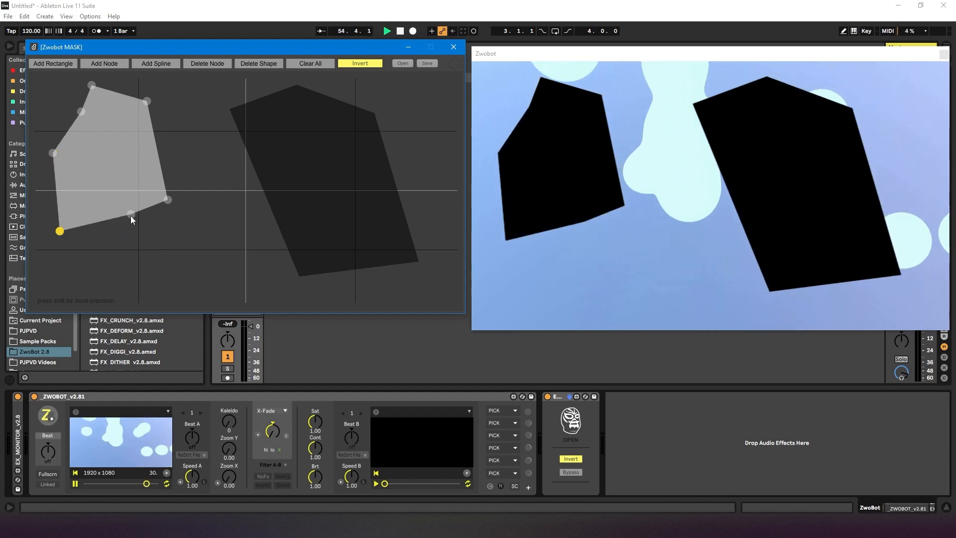
{"action": "left_click_drag", "start_coordinate": [131, 214], "coordinate": [149, 260]}
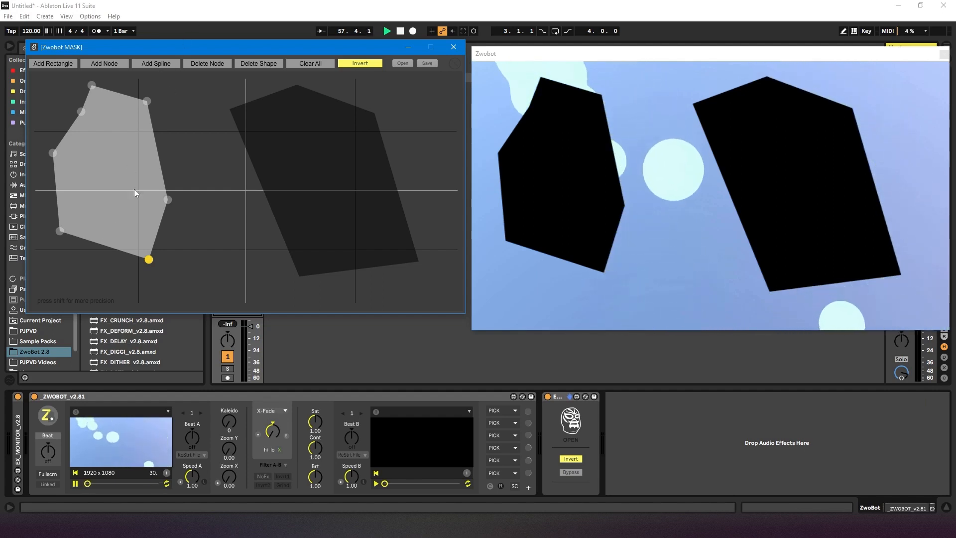
Step: Add a spline to the smaller mask's lower-right edge and pull its handle outward to form a curved bulge
{"action": "left_click", "coordinate": [168, 200]}
{"action": "left_click", "coordinate": [147, 102]}
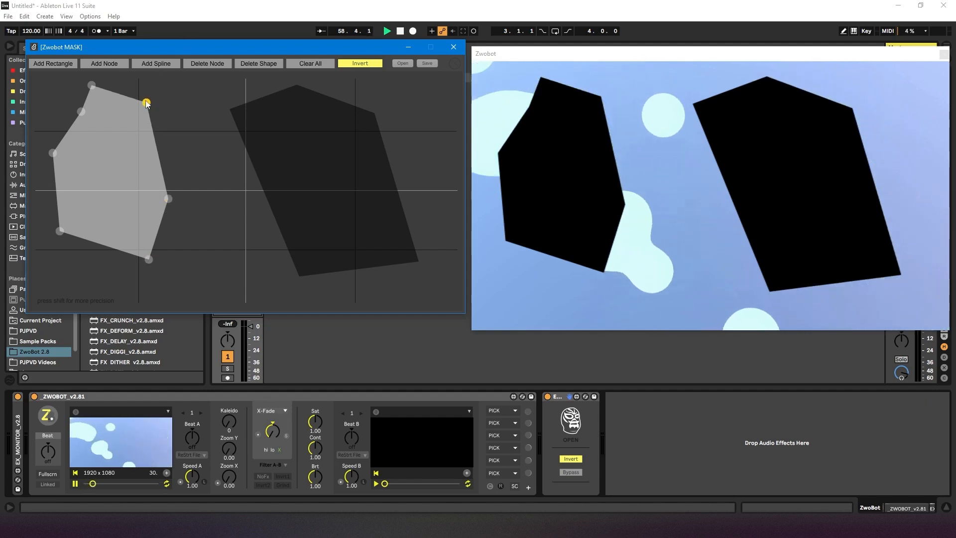
{"action": "left_click", "coordinate": [168, 198]}
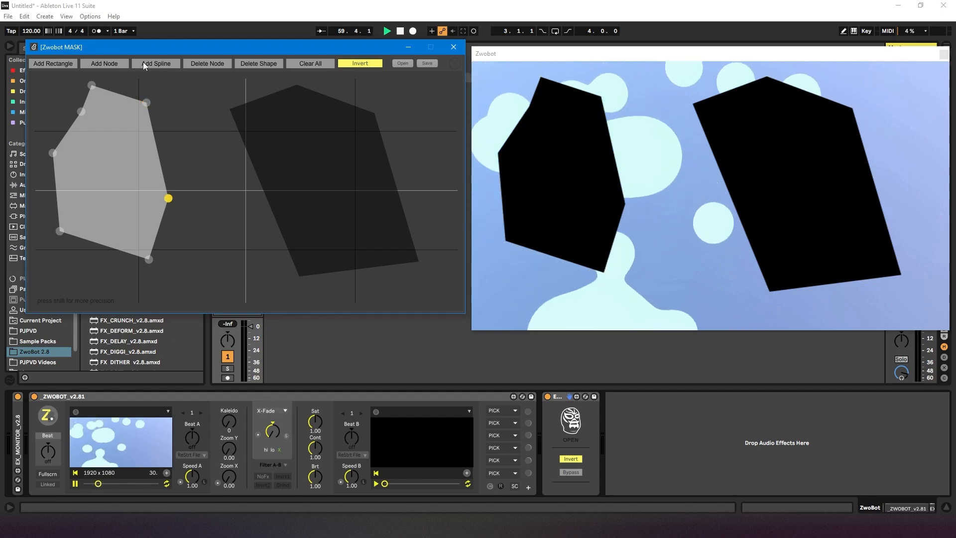
{"action": "left_click", "coordinate": [149, 64]}
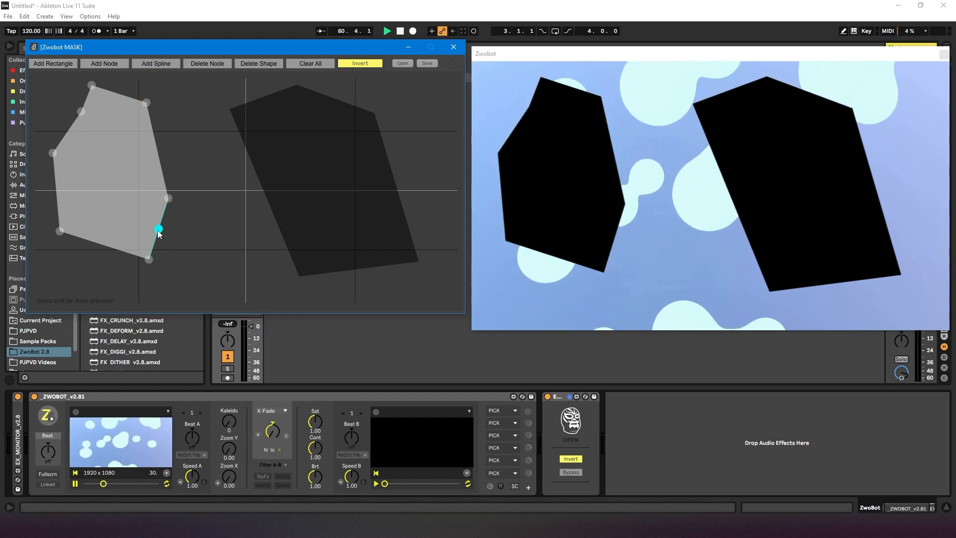
{"action": "left_click_drag", "start_coordinate": [159, 230], "coordinate": [250, 284]}
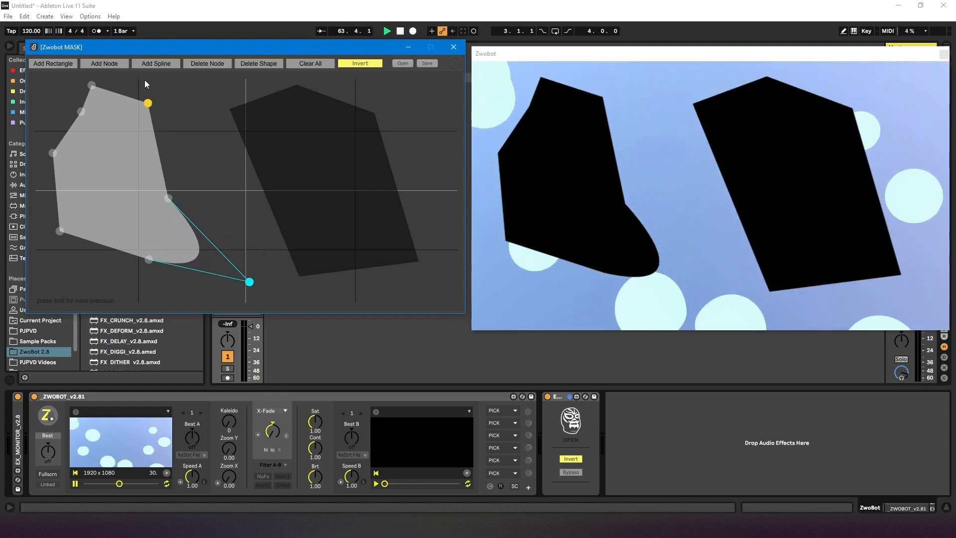
Step: Curve the smaller mask's upper-right edge outward with a spline, and select the node at its top end
{"action": "left_click", "coordinate": [149, 63]}
{"action": "left_click_drag", "start_coordinate": [159, 151], "coordinate": [211, 136]}
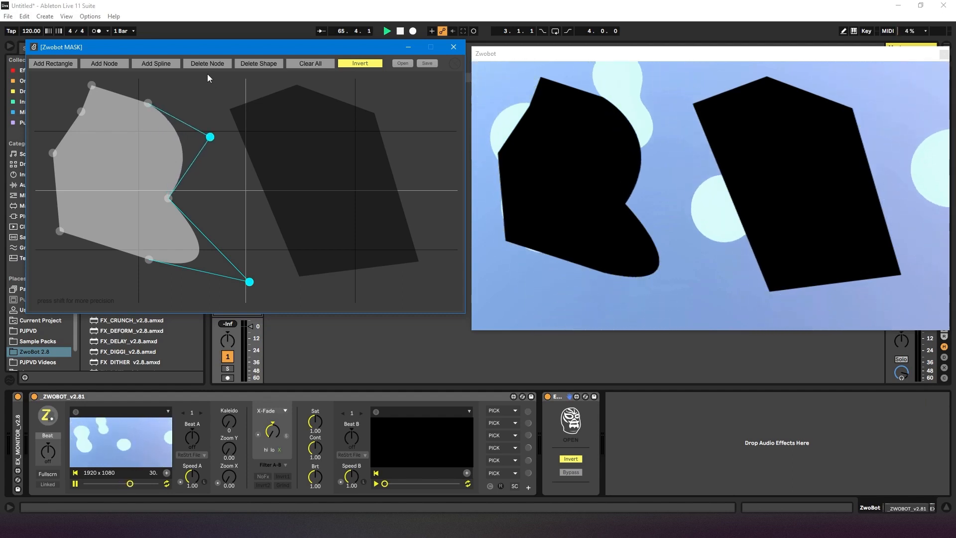
{"action": "left_click", "coordinate": [148, 103]}
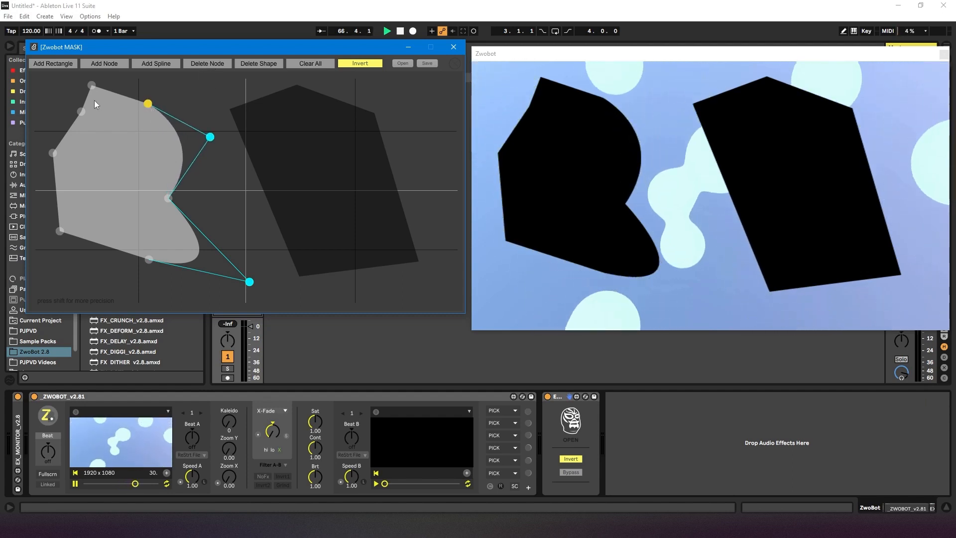
Step: Delete the smaller mask's upper-right node, its lower spline handle, and the remaining node between the two curved right-hand edges
{"action": "left_click", "coordinate": [91, 85]}
{"action": "left_click", "coordinate": [148, 104]}
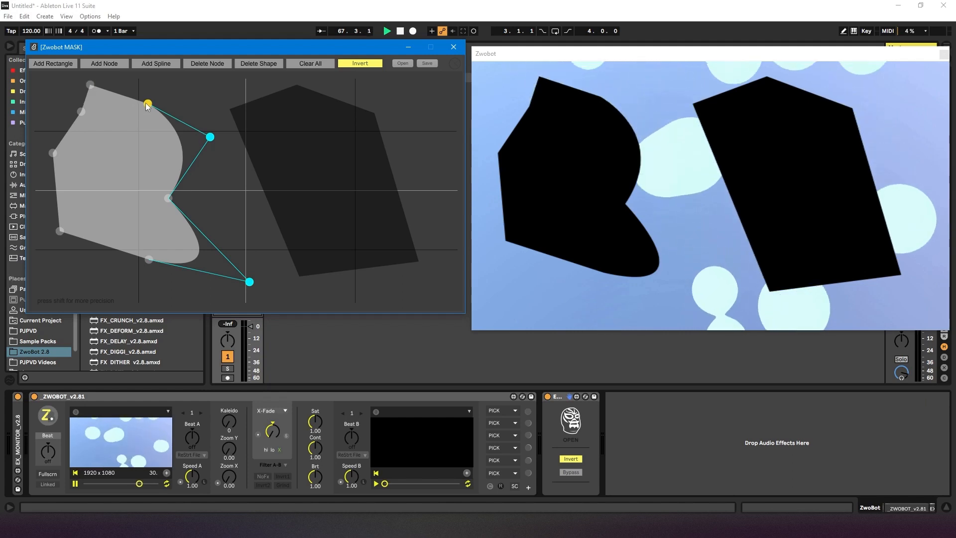
{"action": "left_click", "coordinate": [206, 65]}
{"action": "left_click", "coordinate": [168, 199]}
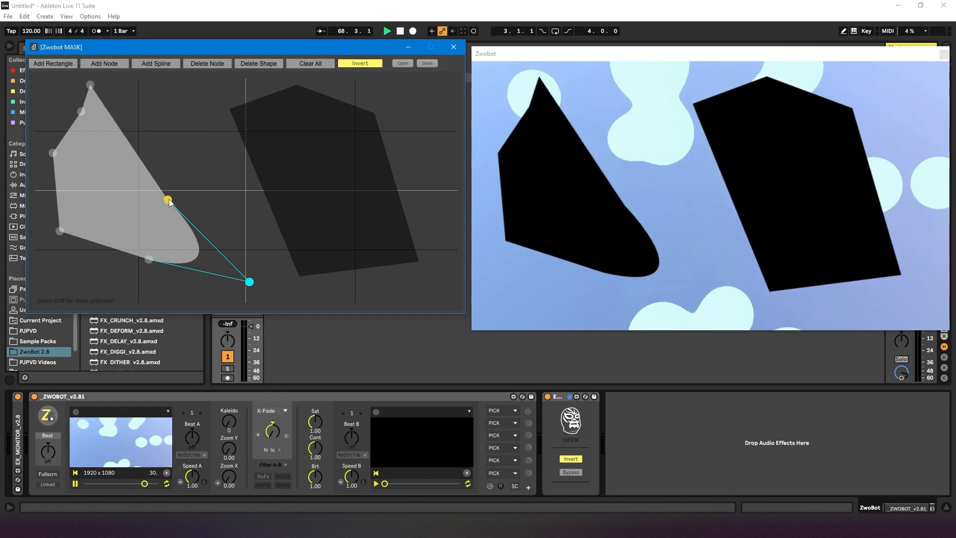
{"action": "left_click", "coordinate": [249, 282]}
{"action": "left_click", "coordinate": [217, 62]}
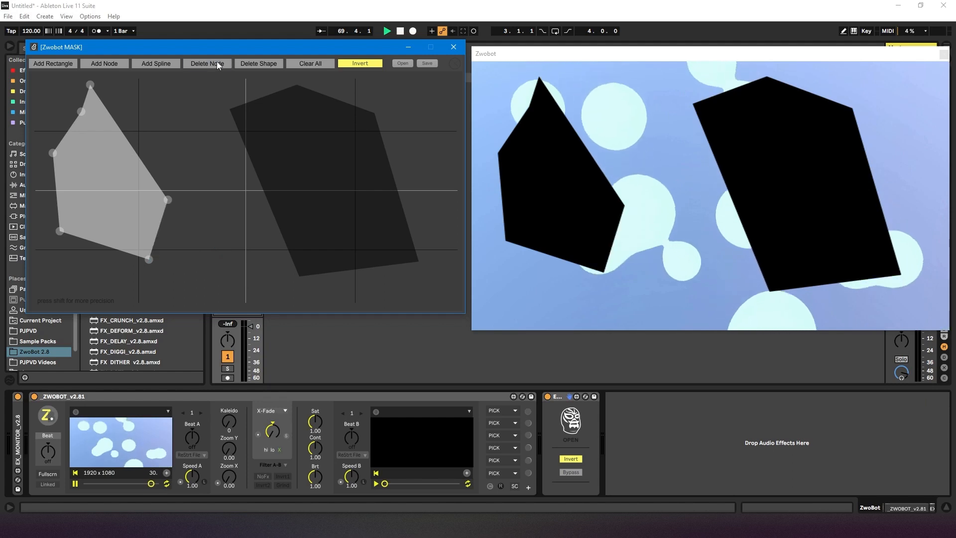
{"action": "left_click", "coordinate": [168, 198]}
{"action": "left_click", "coordinate": [206, 61]}
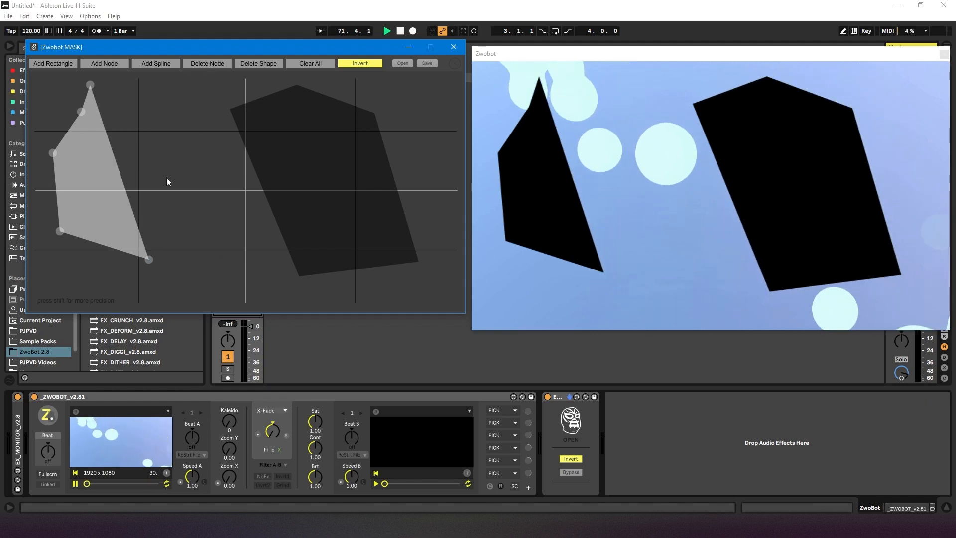
Step: Delete the larger mask, and add a rectangle mask with its two right-hand corners pulled outward
{"action": "left_click", "coordinate": [306, 154]}
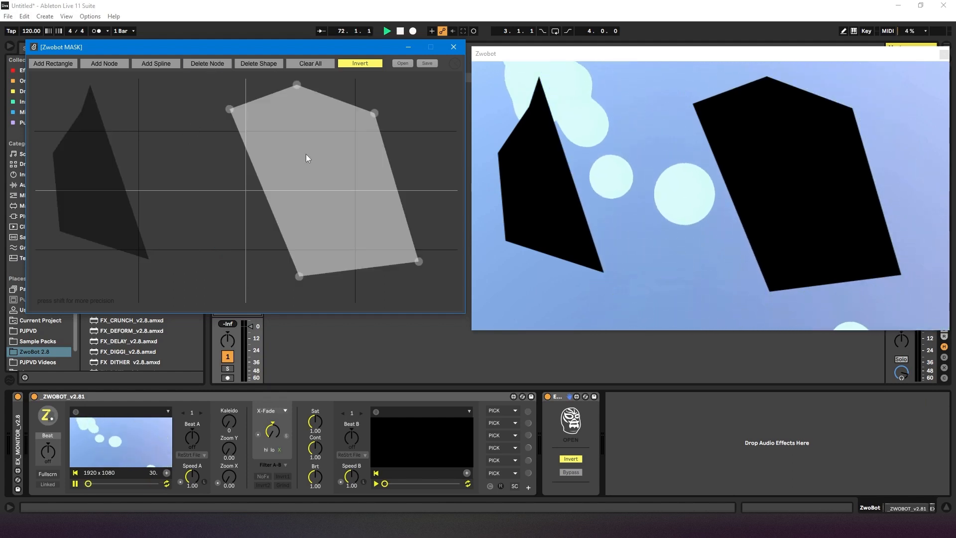
{"action": "left_click", "coordinate": [254, 64]}
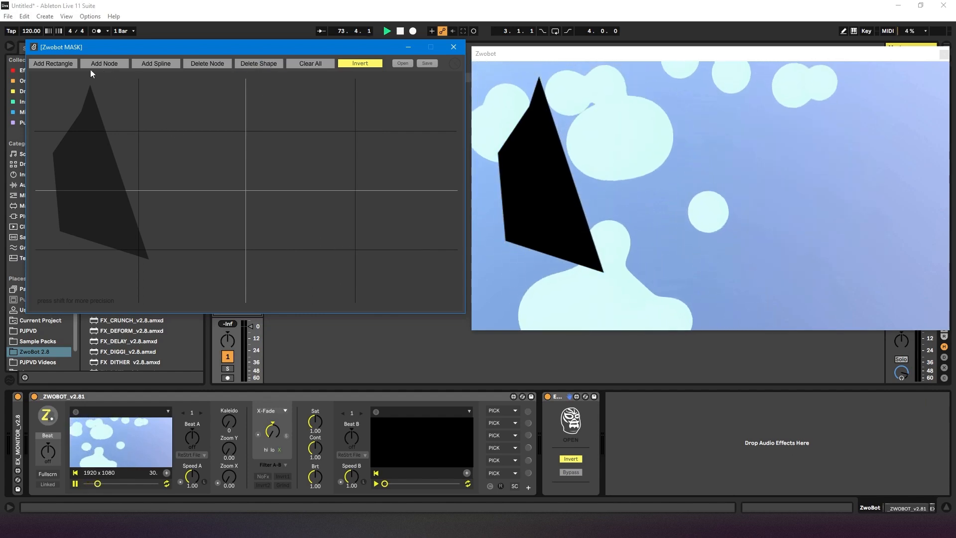
{"action": "left_click", "coordinate": [50, 64]}
{"action": "left_click_drag", "start_coordinate": [259, 204], "coordinate": [358, 263]}
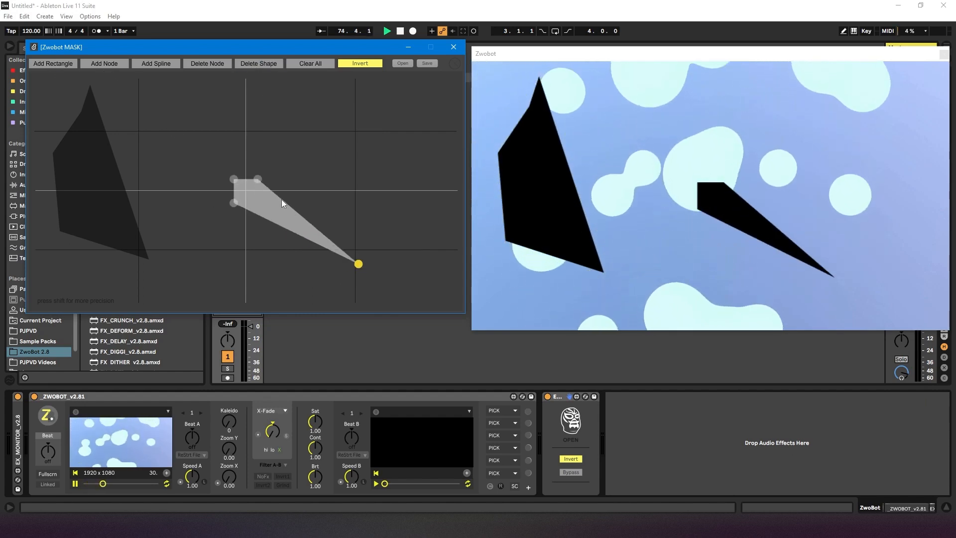
{"action": "left_click_drag", "start_coordinate": [257, 179], "coordinate": [343, 158]}
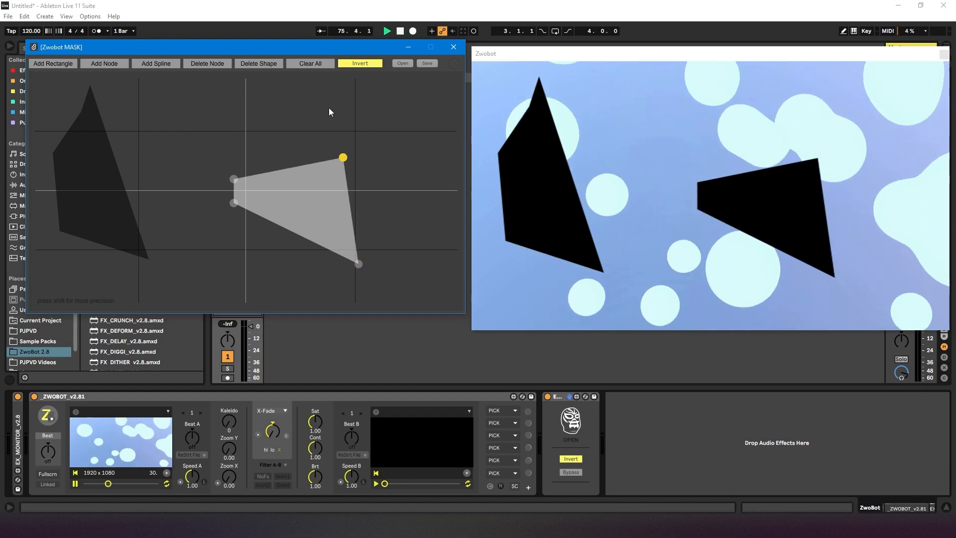
Step: Clear all shapes, and add a rectangle mask with its left corners and upper-right corner spread outward to the upper left
{"action": "left_click", "coordinate": [311, 63]}
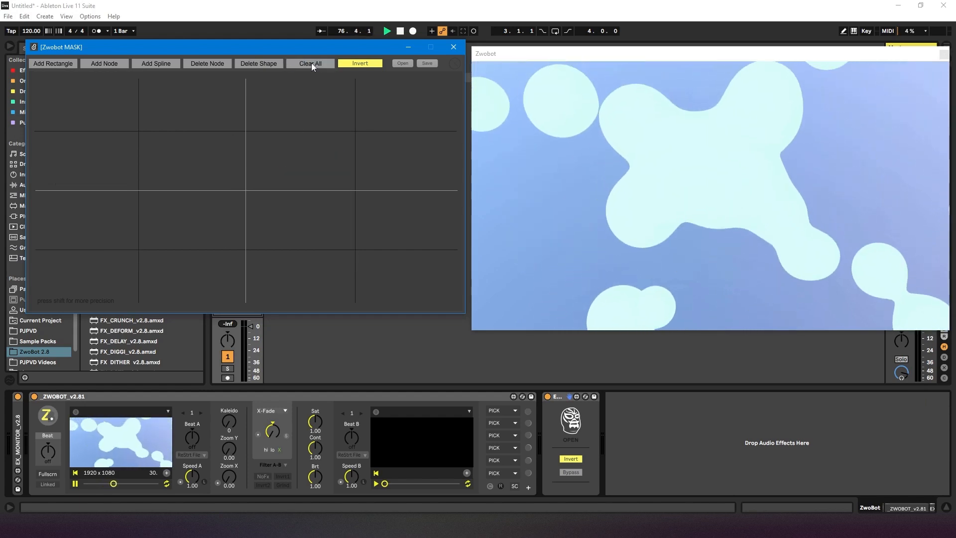
{"action": "left_click", "coordinate": [40, 64]}
{"action": "left_click_drag", "start_coordinate": [232, 179], "coordinate": [114, 93]}
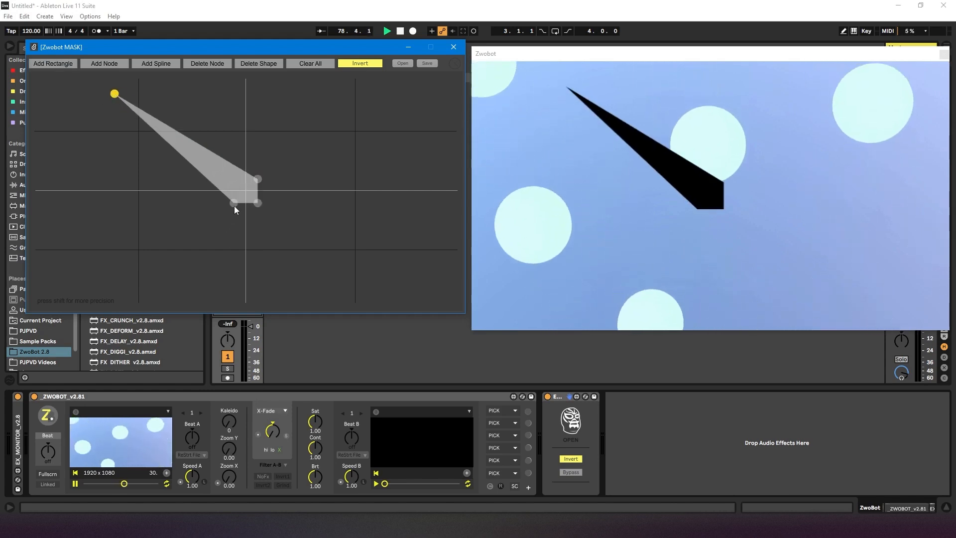
{"action": "left_click_drag", "start_coordinate": [234, 203], "coordinate": [75, 173]}
{"action": "left_click_drag", "start_coordinate": [258, 179], "coordinate": [254, 173]}
{"action": "left_click_drag", "start_coordinate": [234, 138], "coordinate": [224, 106]}
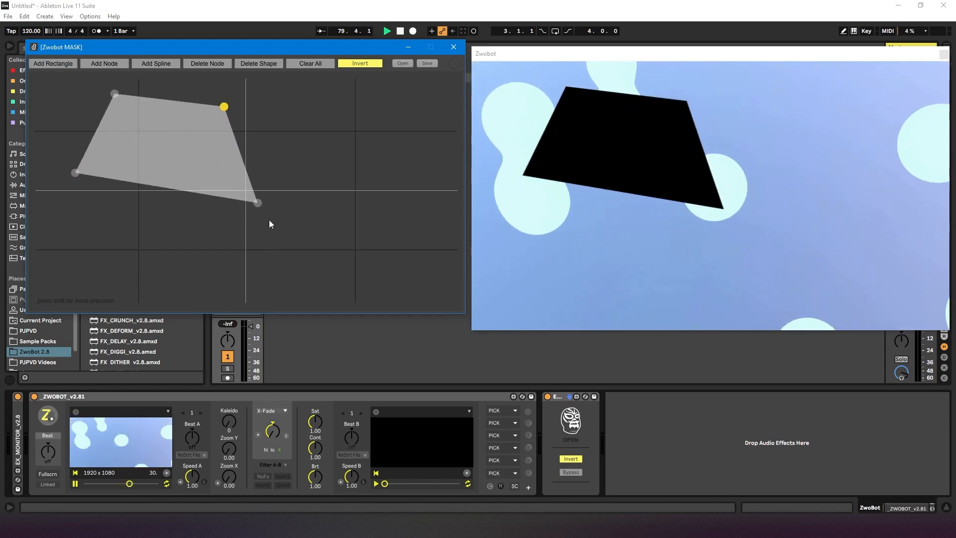
Step: Move the new mask's lower-right corner inward, and curve its bottom edge downward with a spline
{"action": "left_click_drag", "start_coordinate": [257, 202], "coordinate": [76, 290]}
{"action": "left_click", "coordinate": [162, 65]}
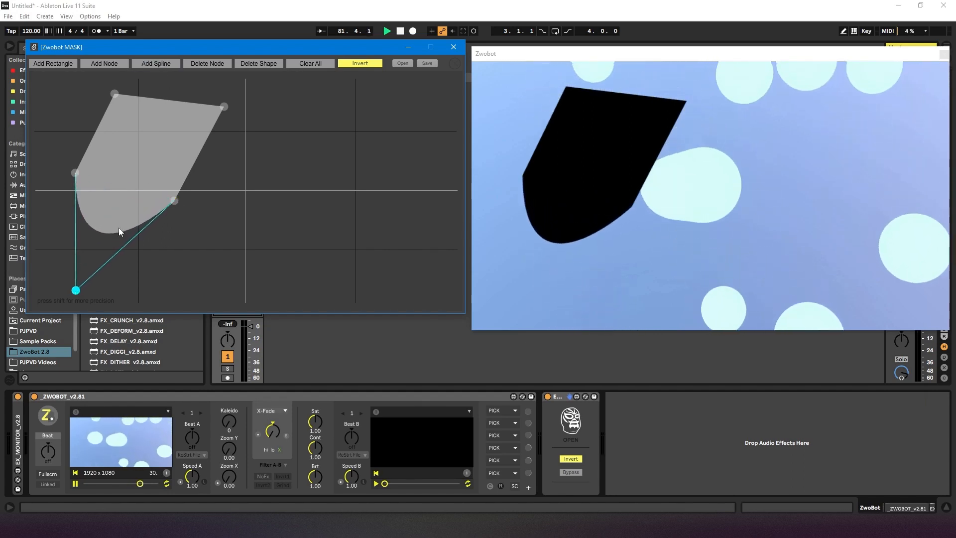
Step: Add a second rectangle mask beside the curved one, and stretch its corners into a long diagonal strip
{"action": "left_click", "coordinate": [55, 63]}
{"action": "left_click_drag", "start_coordinate": [249, 193], "coordinate": [180, 236]}
{"action": "left_click_drag", "start_coordinate": [334, 117], "coordinate": [199, 272]}
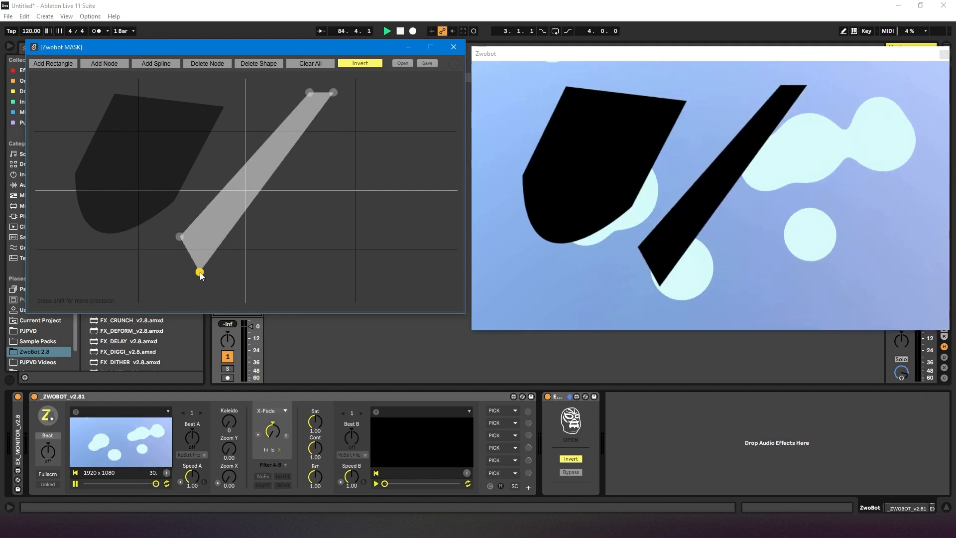
{"action": "left_click_drag", "start_coordinate": [333, 93], "coordinate": [296, 78]}
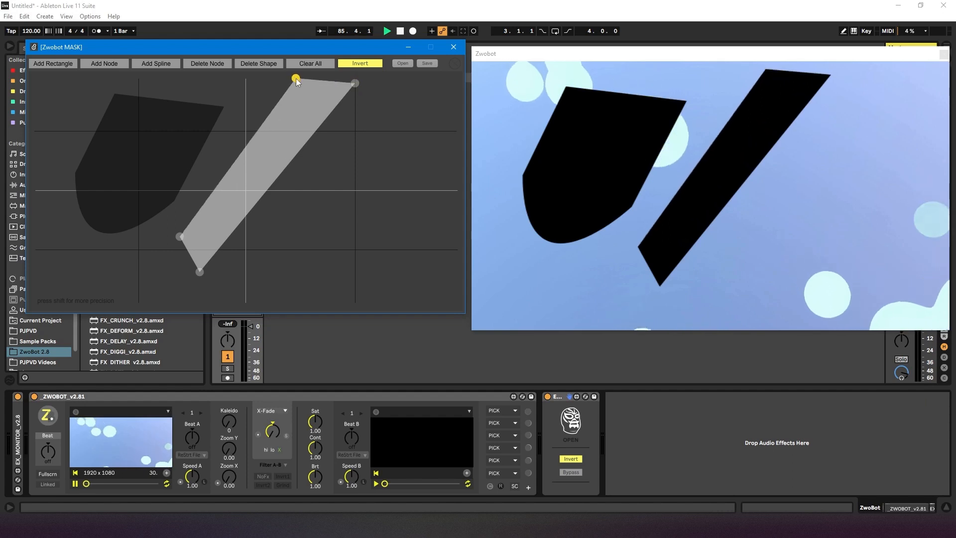
Step: Toggle mask inversion to switch between hiding and showing the video inside the shapes
{"action": "left_click", "coordinate": [355, 67]}
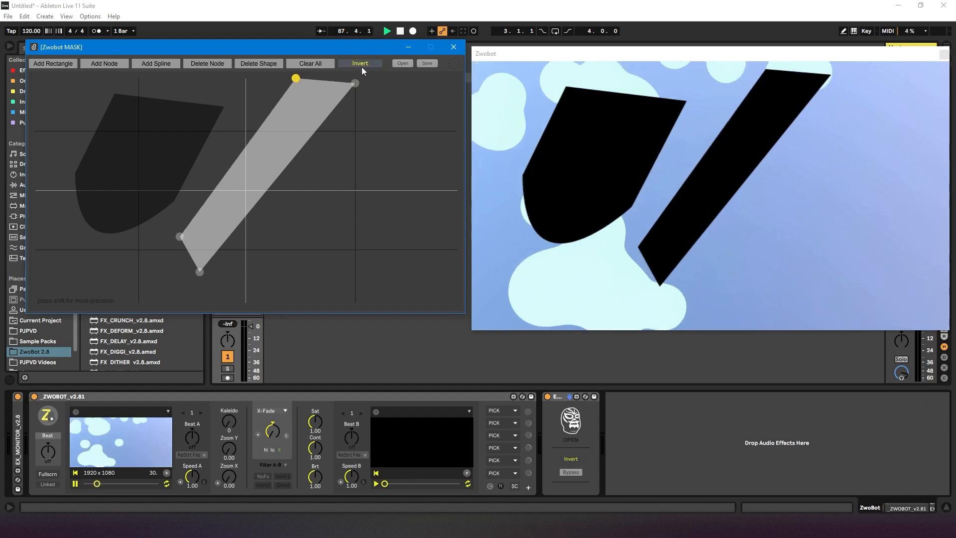
{"action": "left_click", "coordinate": [363, 64]}
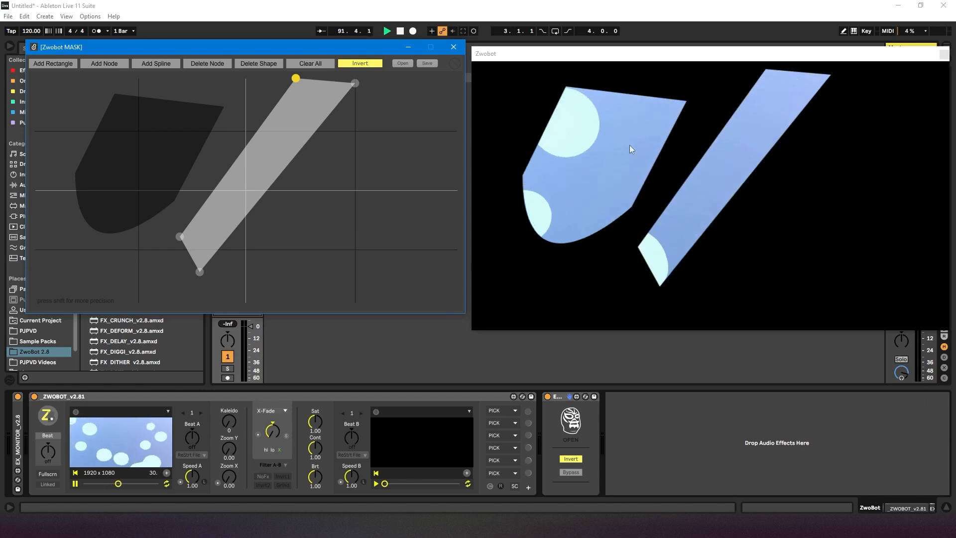
{"action": "left_click", "coordinate": [350, 64]}
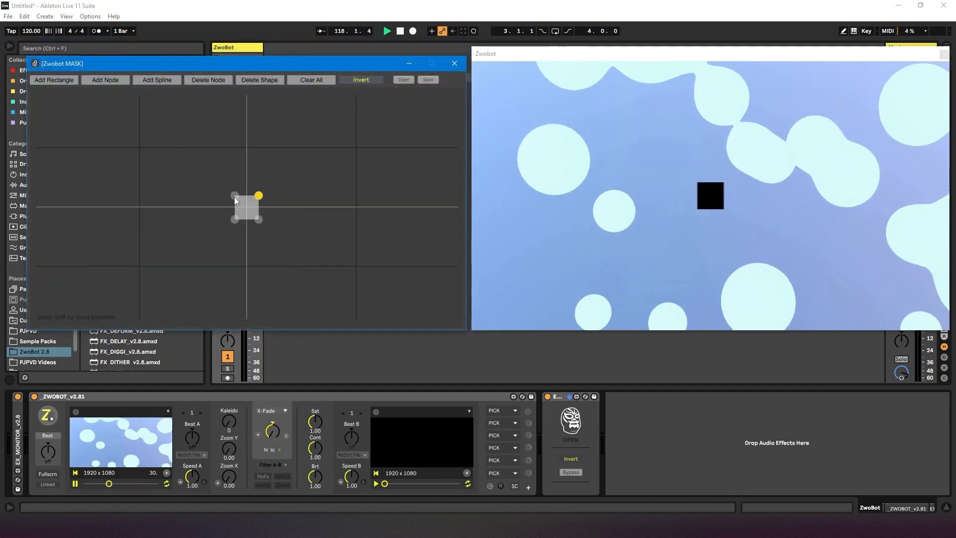
Step: Reshape the rectangle mask at the upper left by repositioning its left corners and fine-tuning its lower-right corner with precise movement
{"action": "left_click_drag", "start_coordinate": [234, 196], "coordinate": [74, 115]}
{"action": "left_click_drag", "start_coordinate": [135, 161], "coordinate": [106, 191]}
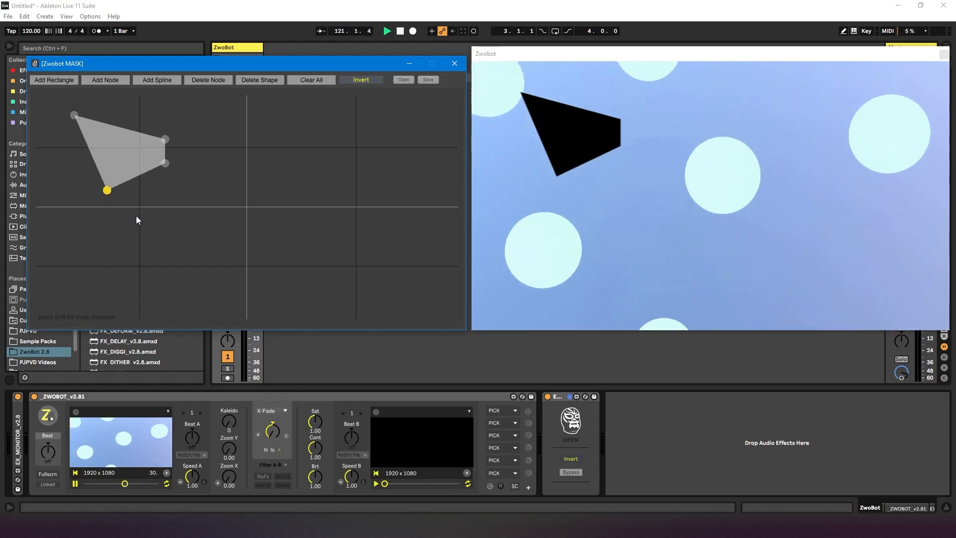
{"action": "left_click_drag", "start_coordinate": [165, 164], "coordinate": [293, 324]}
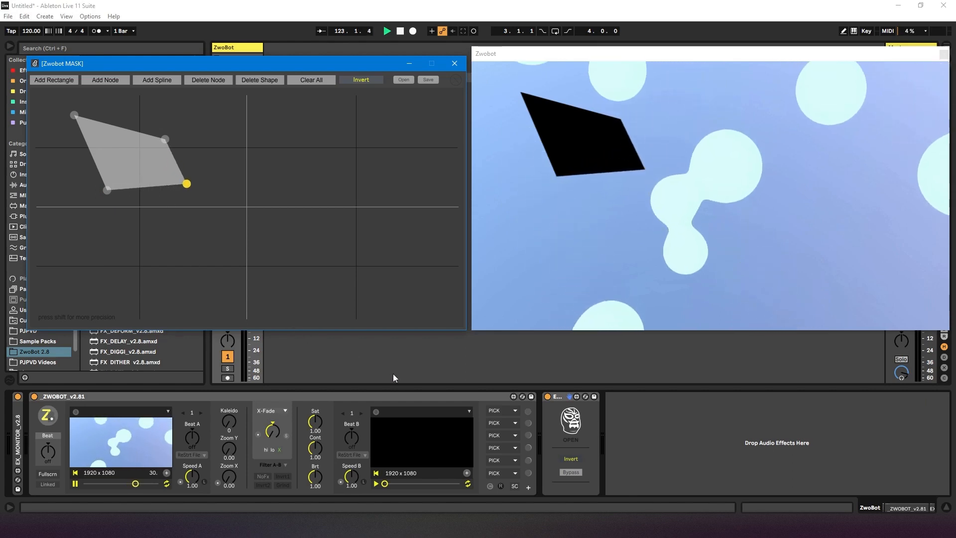
{"action": "left_click_drag", "start_coordinate": [209, 191], "coordinate": [226, 328]}
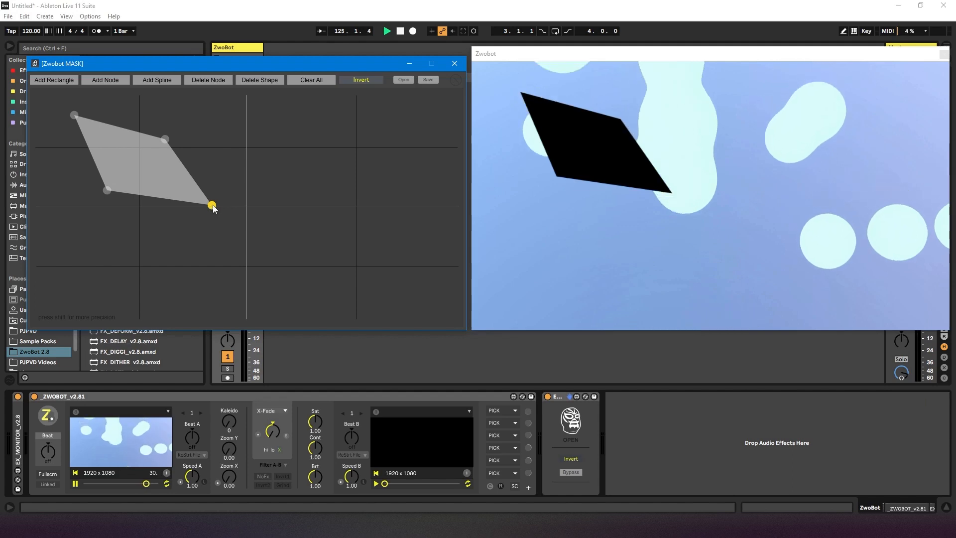
{"action": "left_click_drag", "start_coordinate": [229, 234], "coordinate": [371, 273]}
{"action": "left_click_drag", "start_coordinate": [295, 293], "coordinate": [176, 203]}
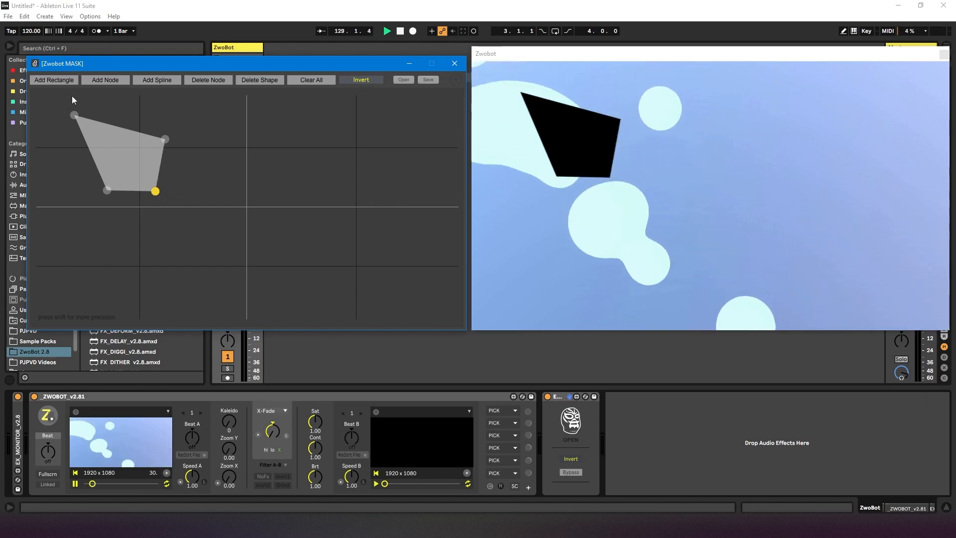
Step: Add a second rectangle mask, and stretch its corners into a wide diagonal strip running from lower left to upper right
{"action": "left_click_drag", "start_coordinate": [258, 198], "coordinate": [260, 146]}
{"action": "left_click_drag", "start_coordinate": [232, 220], "coordinate": [115, 277]}
{"action": "left_click_drag", "start_coordinate": [258, 220], "coordinate": [144, 293]}
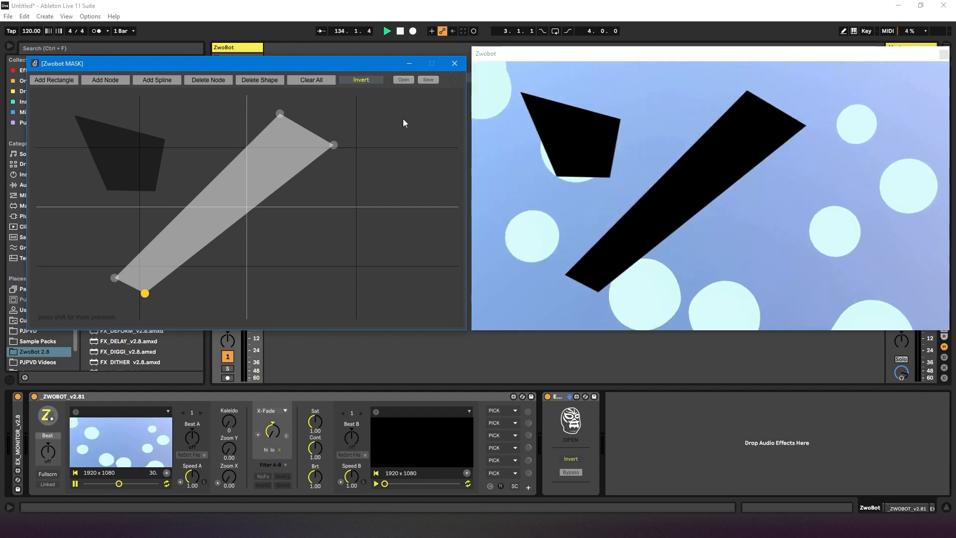
Step: Save the two masks as Mask.json in the Documents folder, and clear all shapes from the editor
{"action": "left_click", "coordinate": [428, 80]}
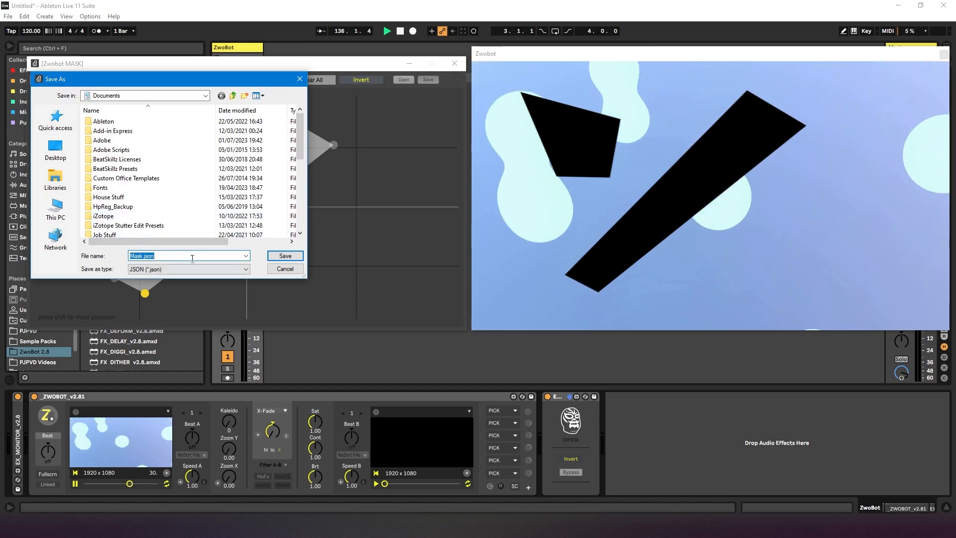
{"action": "left_click", "coordinate": [277, 257]}
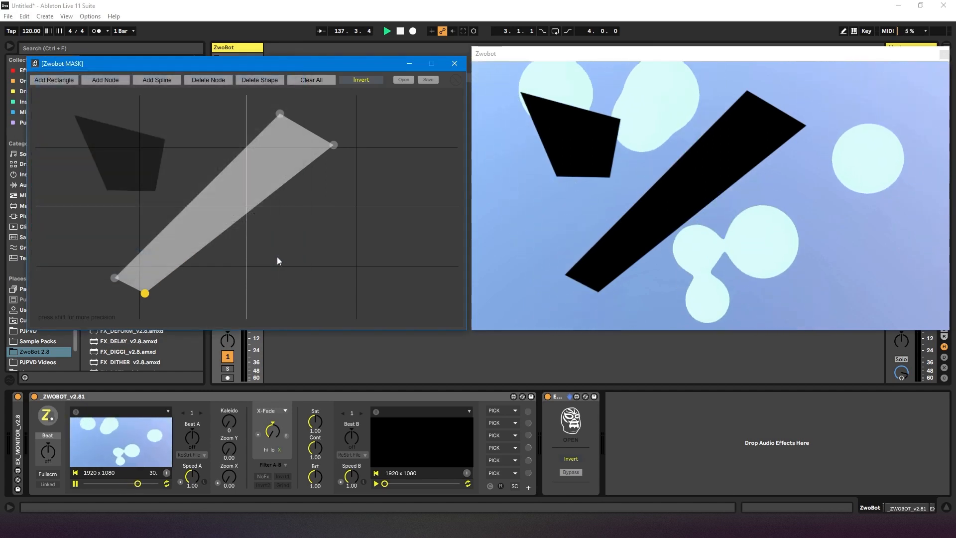
{"action": "left_click", "coordinate": [310, 82]}
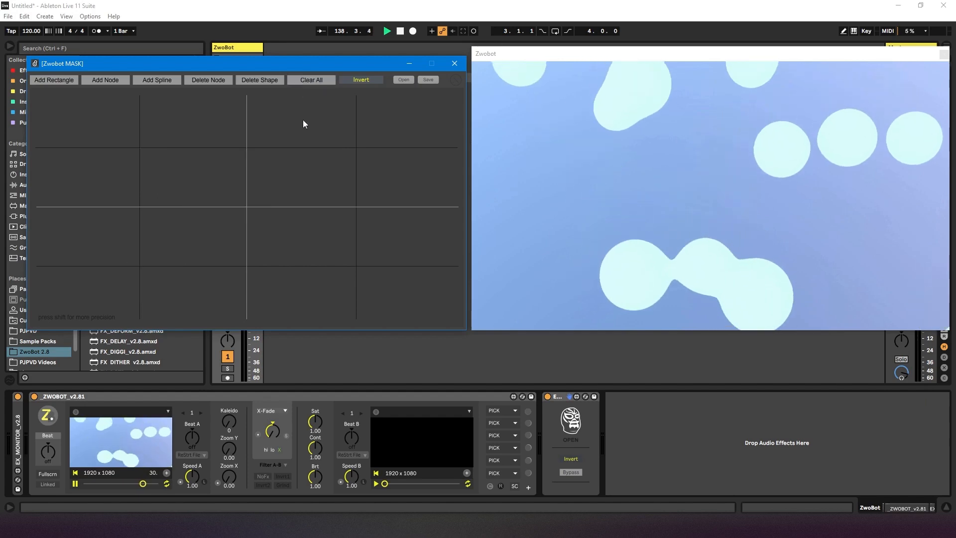
Step: Load the saved masks from Mask.json in the Documents folder
{"action": "left_click", "coordinate": [403, 81]}
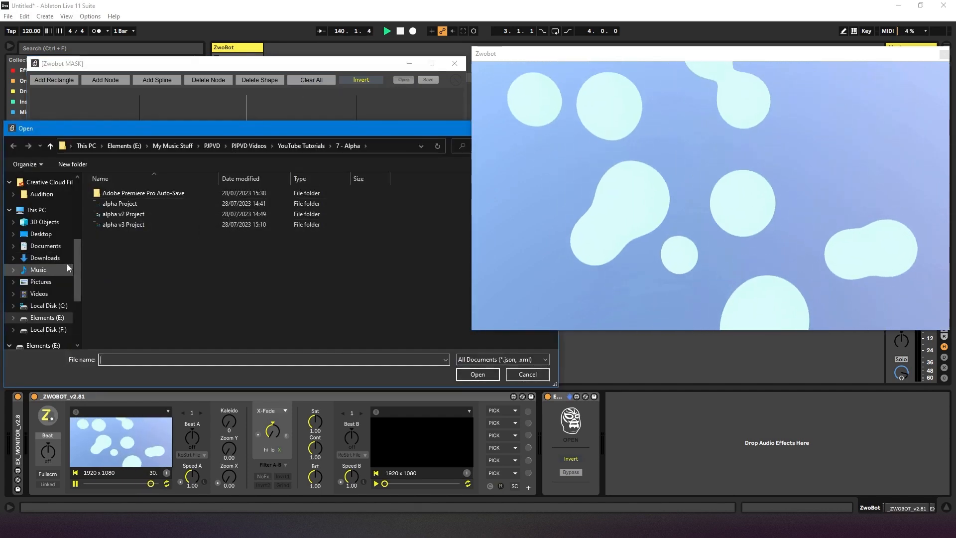
{"action": "left_click", "coordinate": [45, 246]}
{"action": "scroll", "coordinate": [175, 288], "scroll_direction": "down", "scroll_amount": 10}
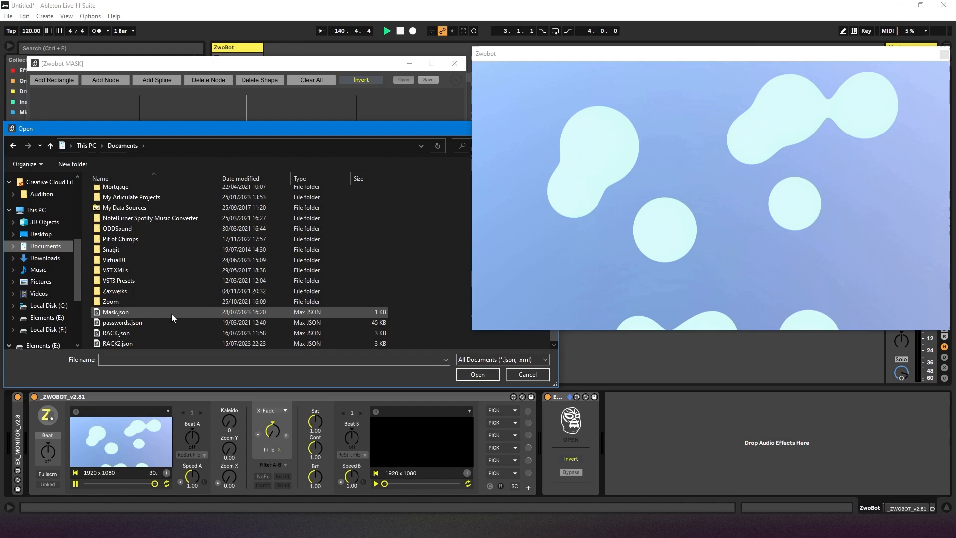
{"action": "double_click", "coordinate": [109, 313]}
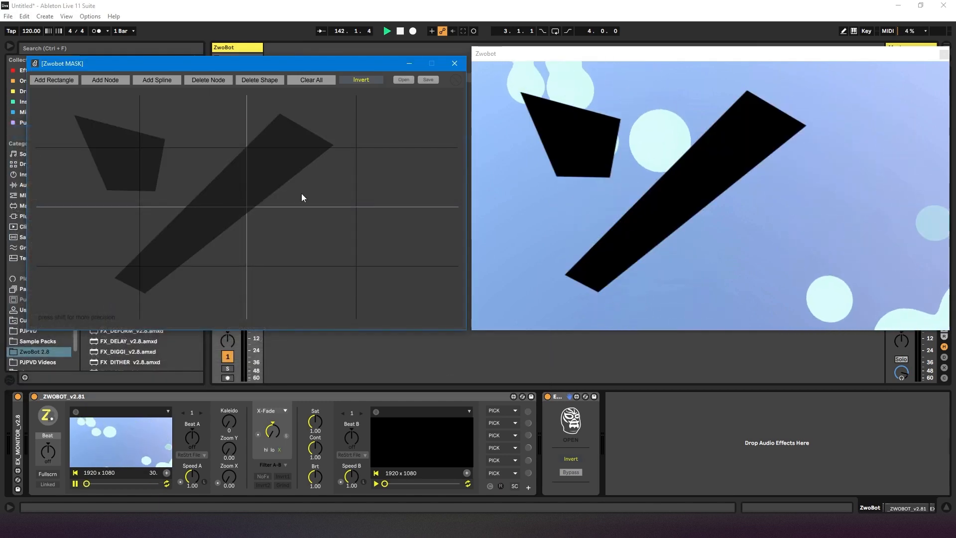
Step: Close the mask editor, and move the video output window to the middle of the workspace
{"action": "left_click", "coordinate": [368, 81]}
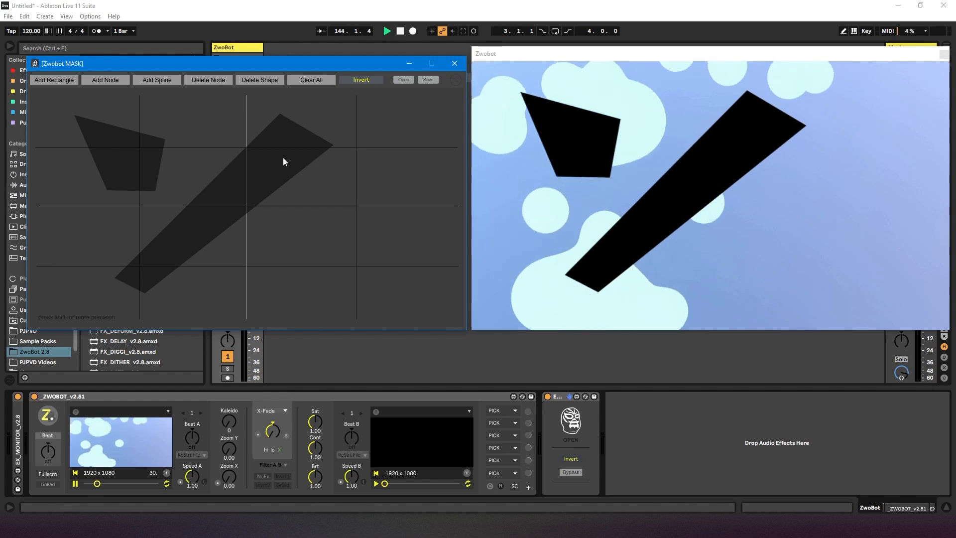
{"action": "left_click", "coordinate": [455, 64]}
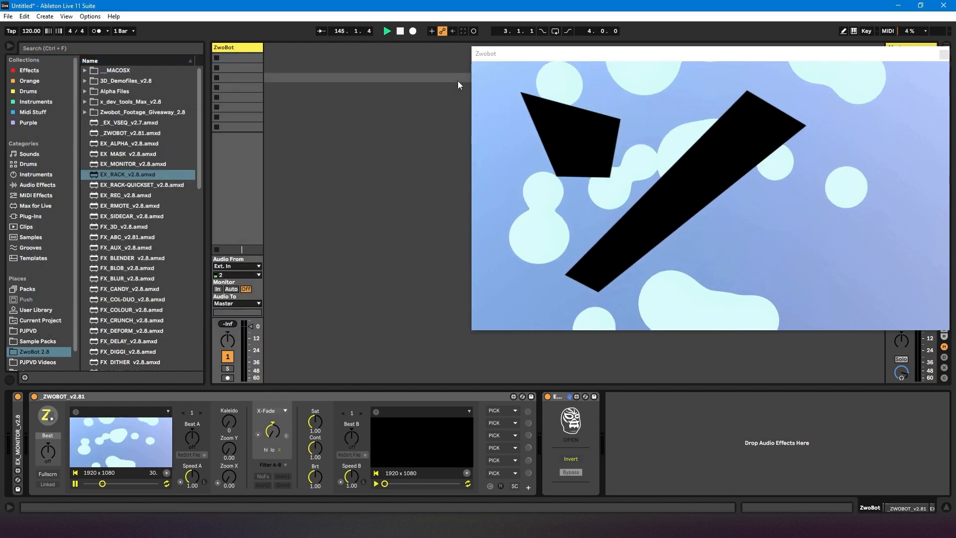
{"action": "left_click_drag", "start_coordinate": [494, 55], "coordinate": [353, 53]}
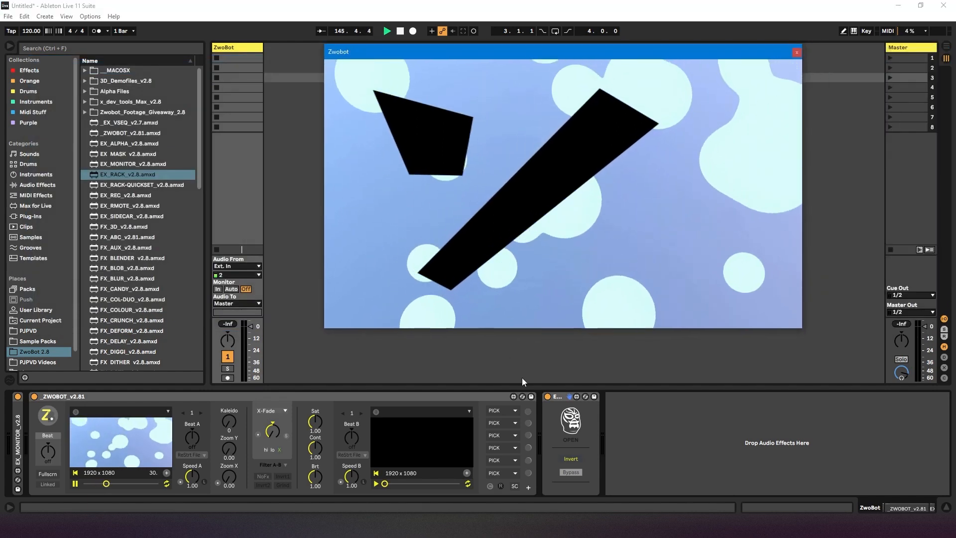
Step: Toggle the EX_MASK device's Invert option on and off repeatedly, finishing with it off
{"action": "left_click", "coordinate": [574, 460]}
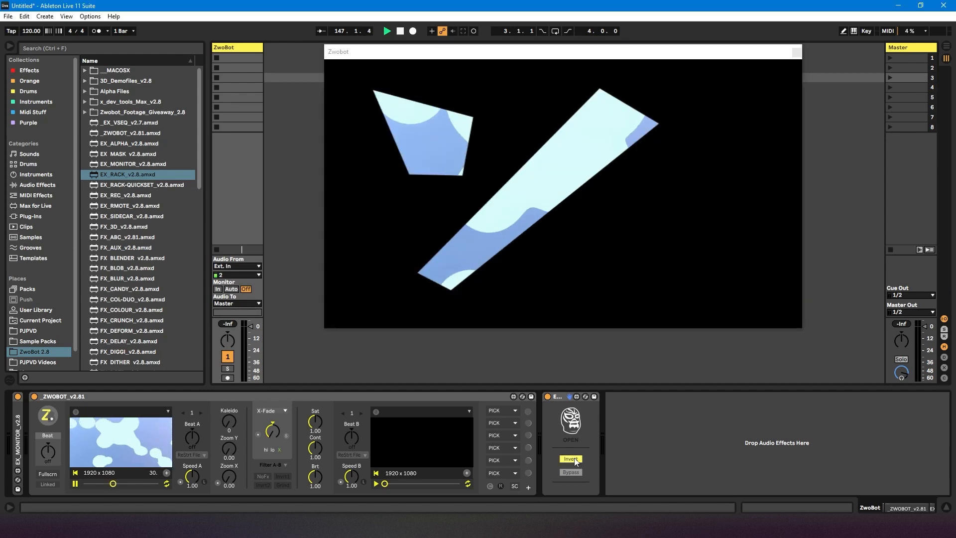
{"action": "left_click", "coordinate": [575, 459]}
{"action": "left_click", "coordinate": [574, 460]}
{"action": "left_click", "coordinate": [575, 460]}
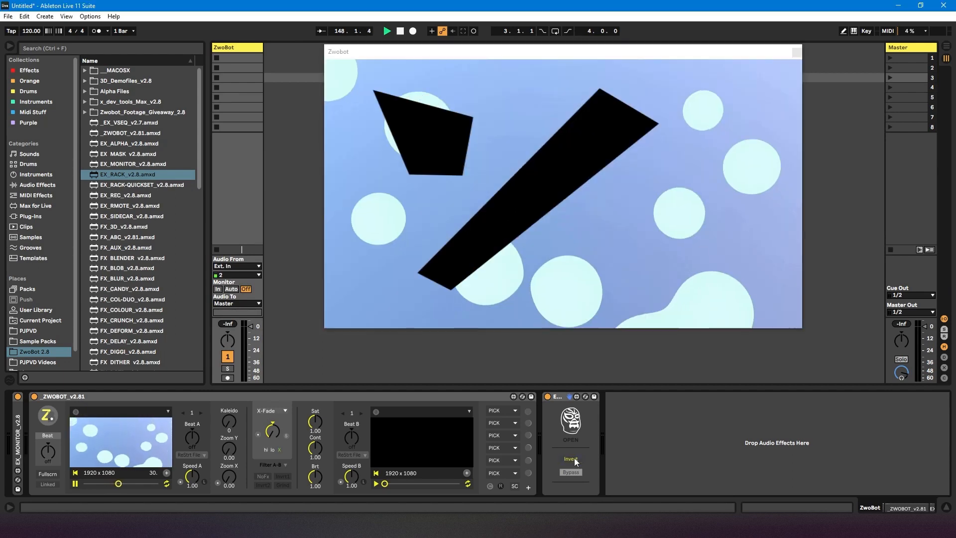
Step: Toggle the mask effect with the EX_MASK Bypass option and the device's on/off switch, finishing with the mask active
{"action": "left_click", "coordinate": [570, 422]}
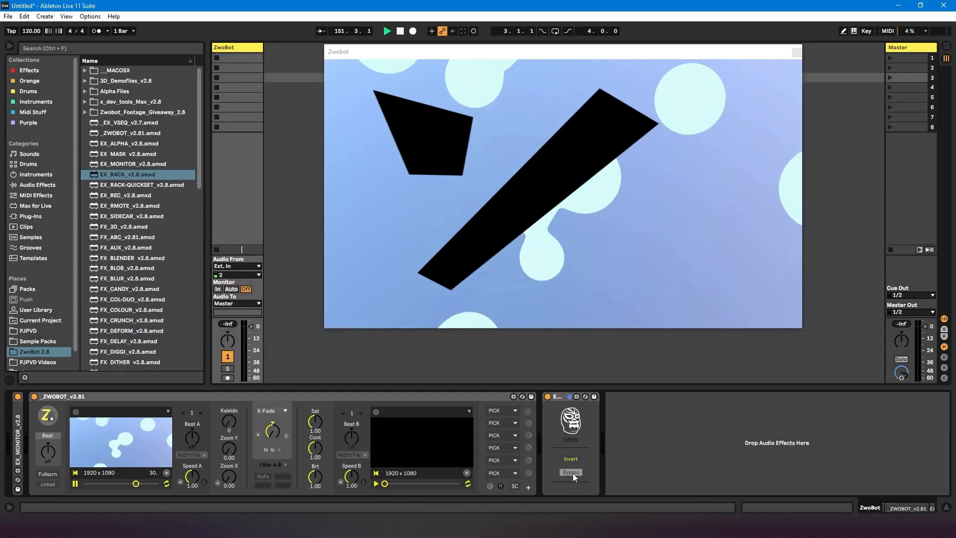
{"action": "left_click", "coordinate": [571, 472]}
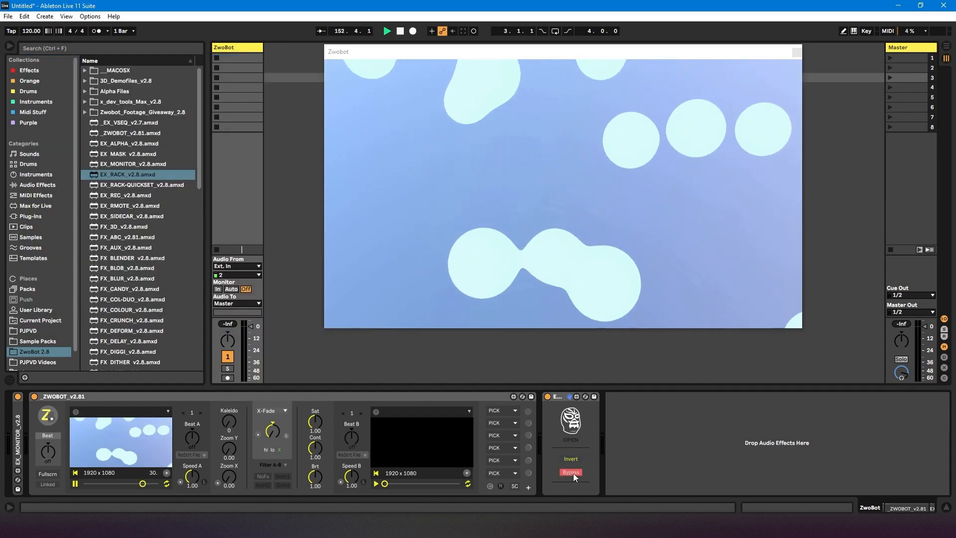
{"action": "left_click", "coordinate": [571, 472]}
{"action": "left_click", "coordinate": [548, 397]}
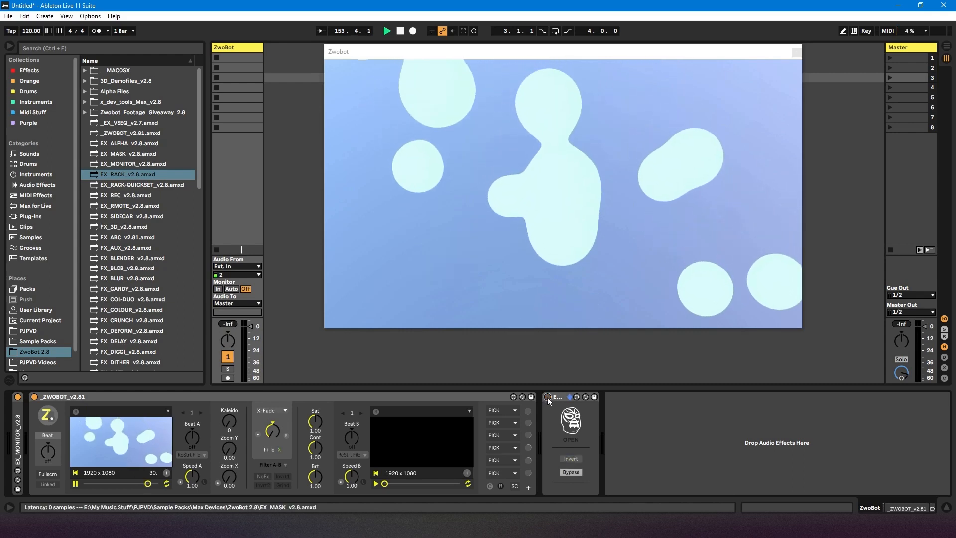
{"action": "left_click", "coordinate": [548, 397]}
{"action": "left_click", "coordinate": [576, 474]}
{"action": "left_click", "coordinate": [575, 473]}
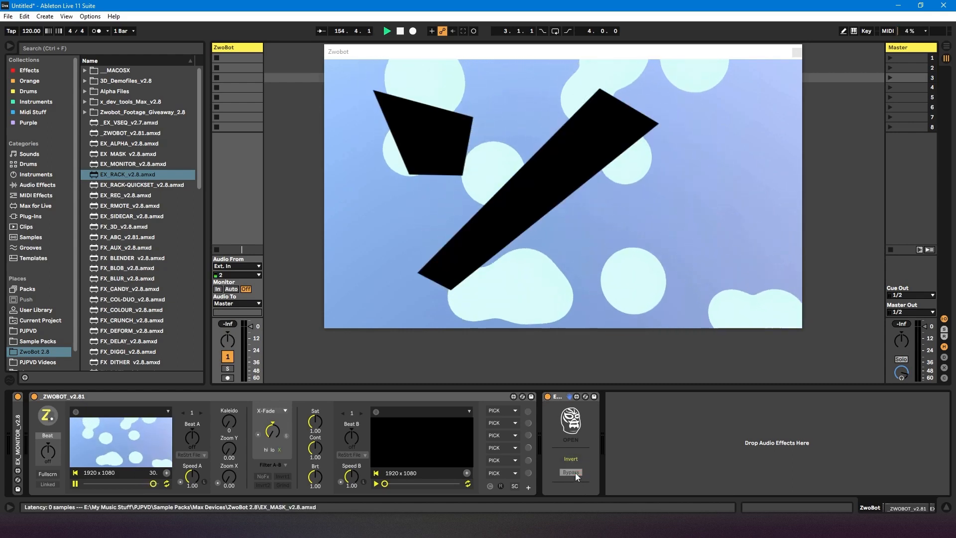